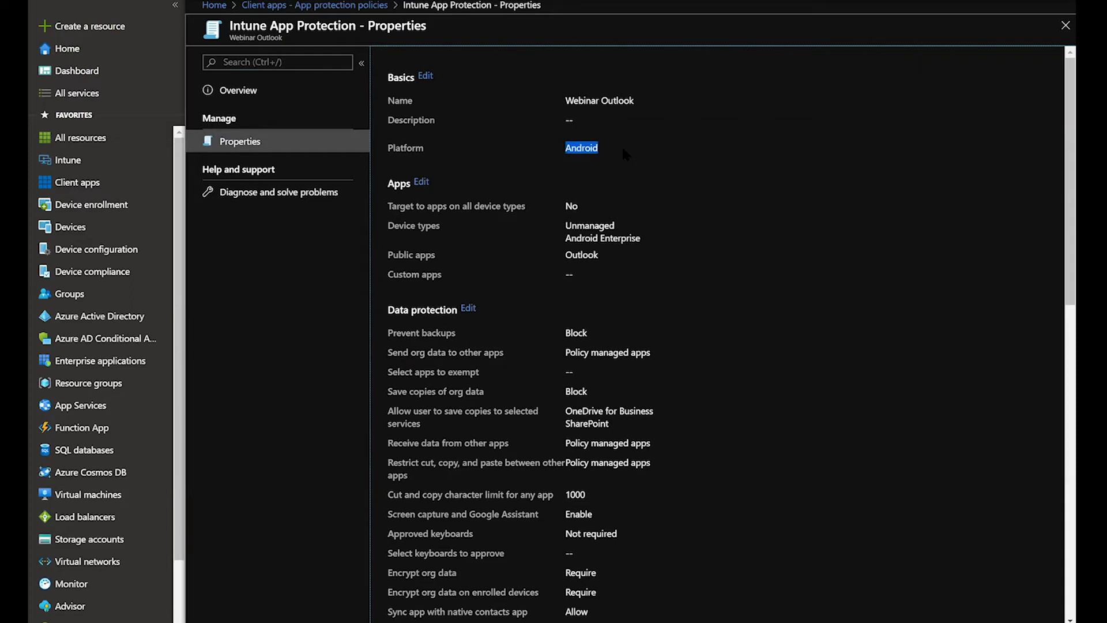
# Edit the policy's app targeting to exclude all-device-type targeting and include Unmanaged, Android Enterprise, and Android device administrator devices.
pyautogui.click(578, 255)
pyautogui.click(422, 183)
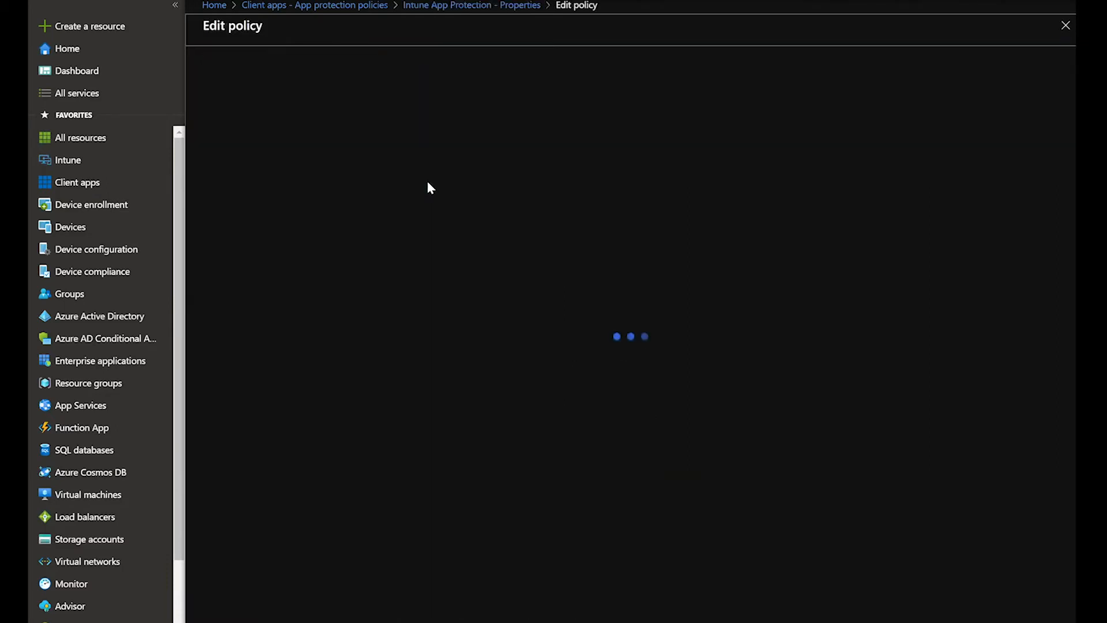
pyautogui.click(432, 130)
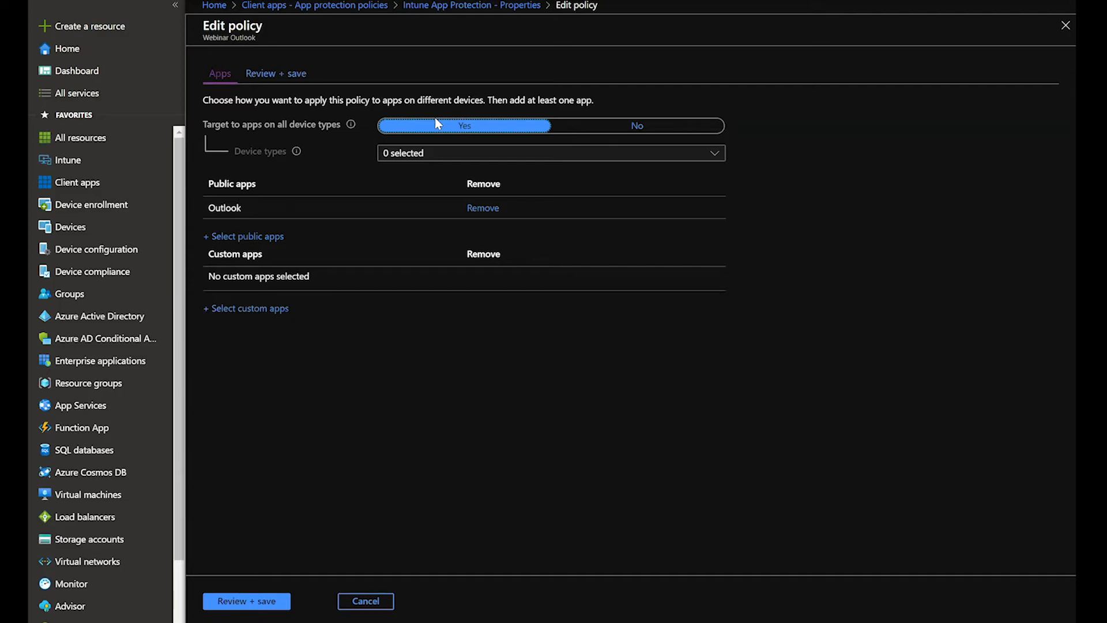
pyautogui.click(673, 132)
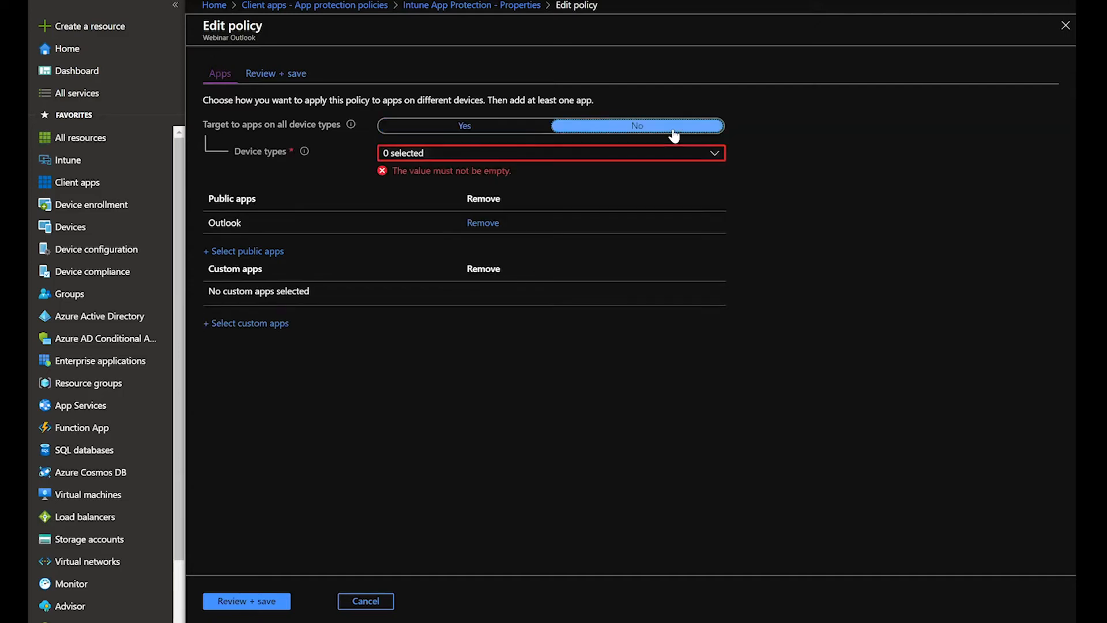
pyautogui.click(659, 156)
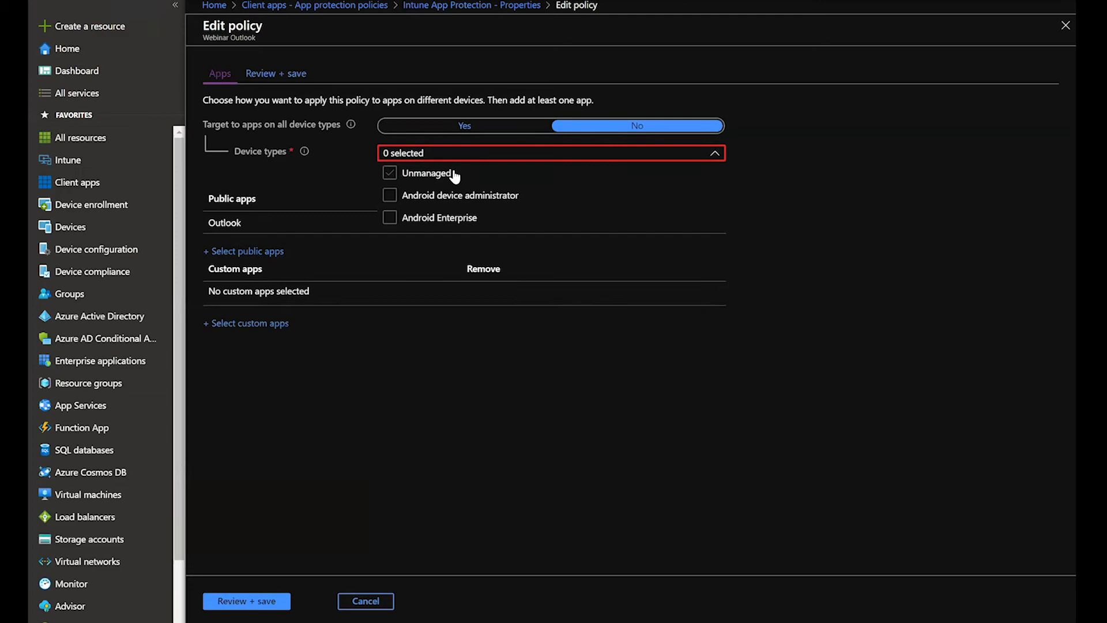
pyautogui.click(455, 173)
pyautogui.click(440, 218)
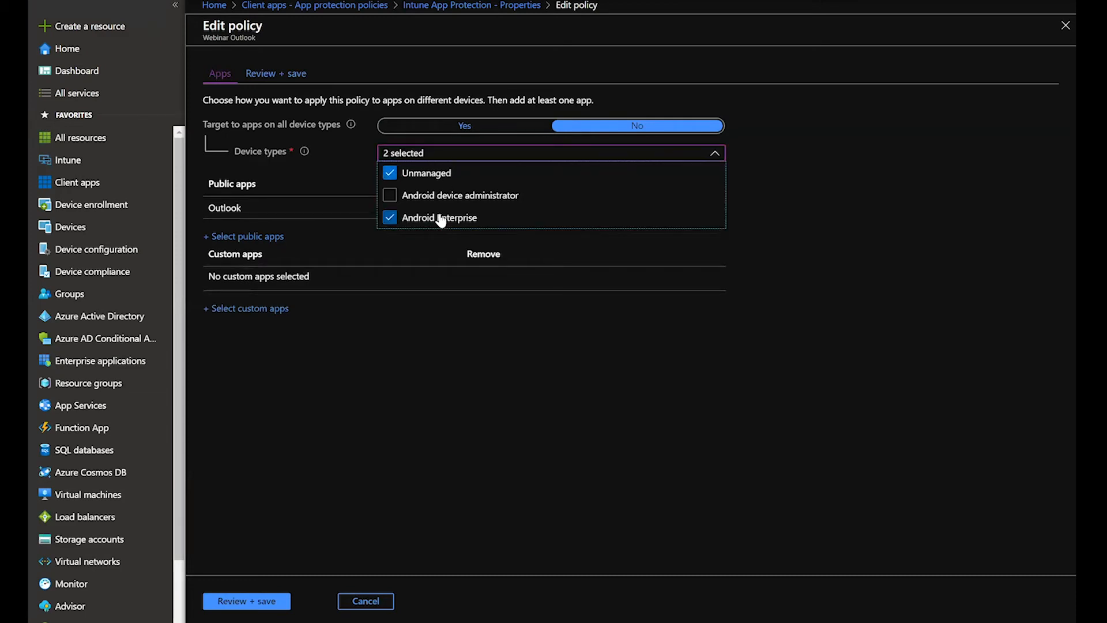
pyautogui.click(478, 202)
pyautogui.click(522, 381)
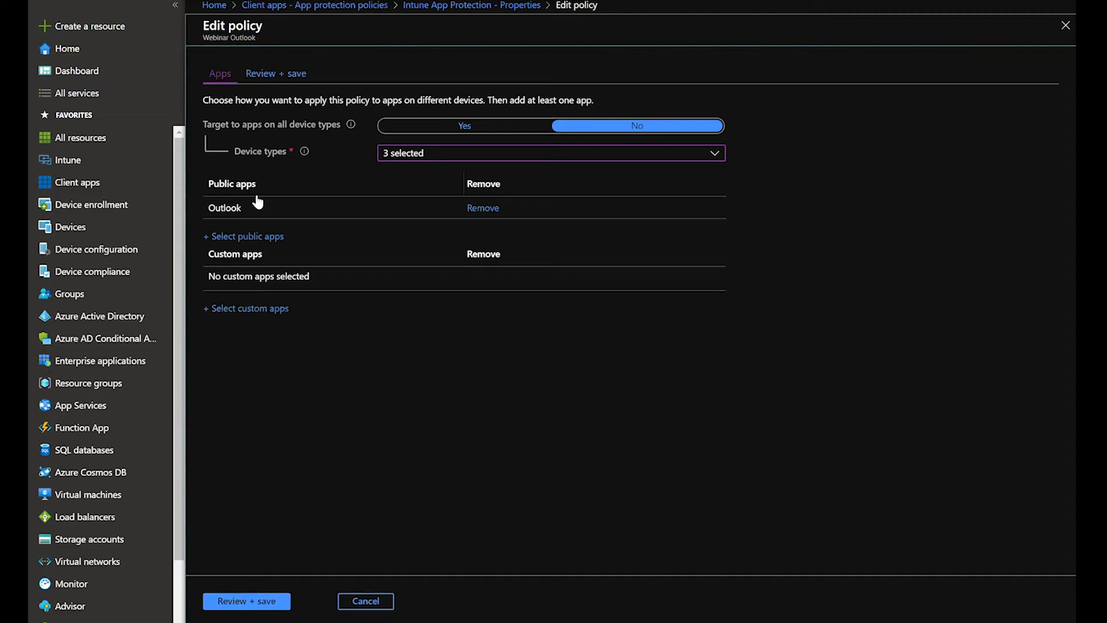
# Look through the public apps available to target, keep Outlook as the selected app, and save the policy.
pyautogui.click(270, 237)
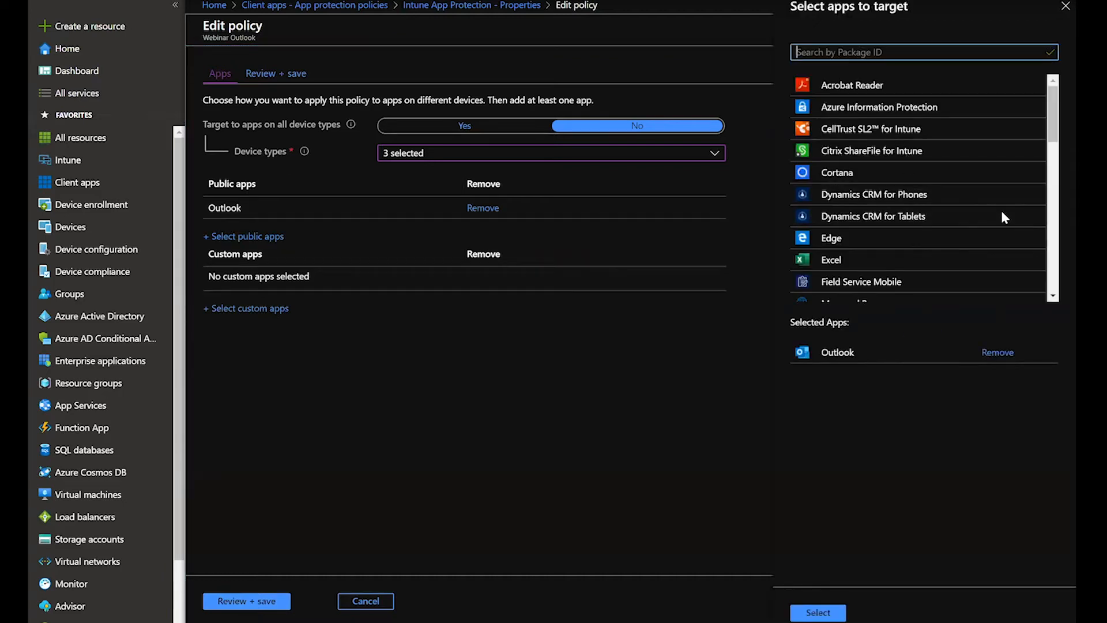
pyautogui.scroll(-5, 940, 199)
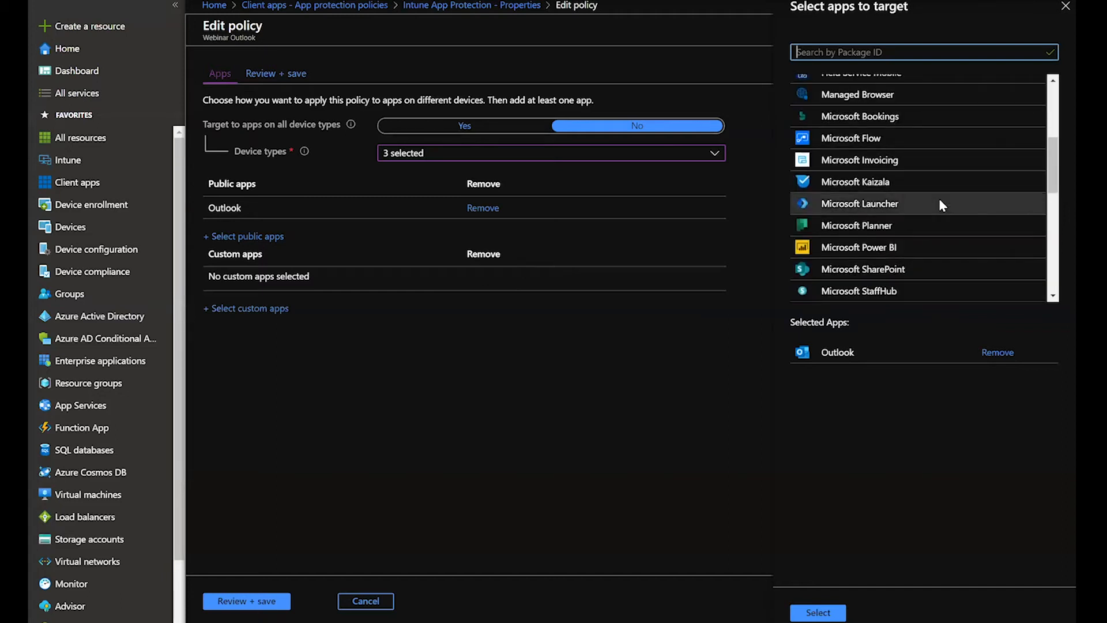
pyautogui.scroll(-5, 901, 140)
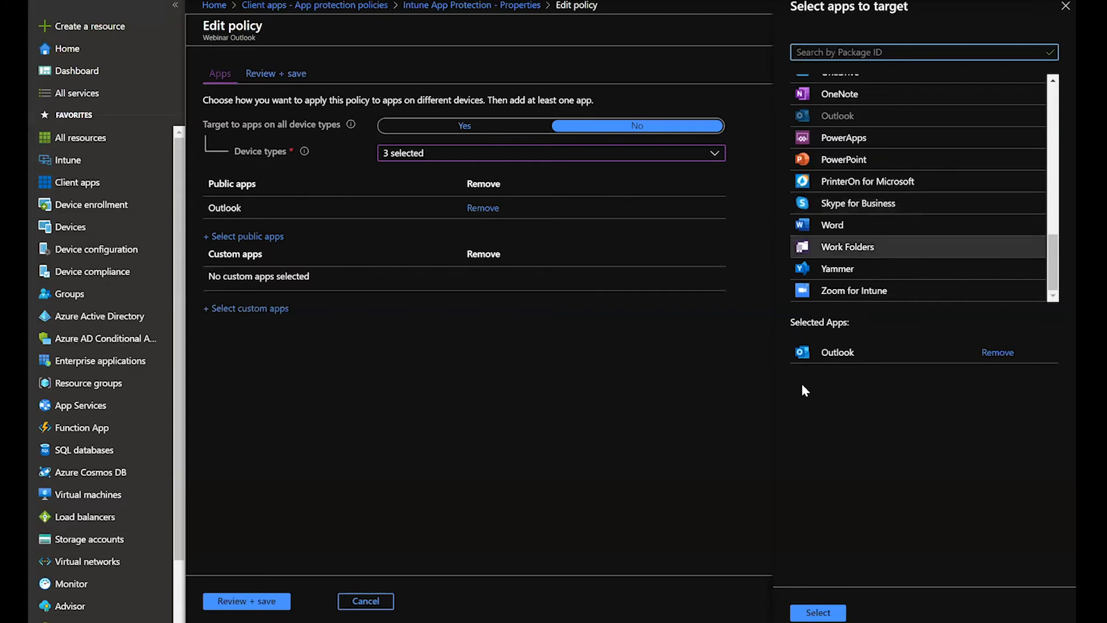
pyautogui.click(829, 613)
pyautogui.click(247, 601)
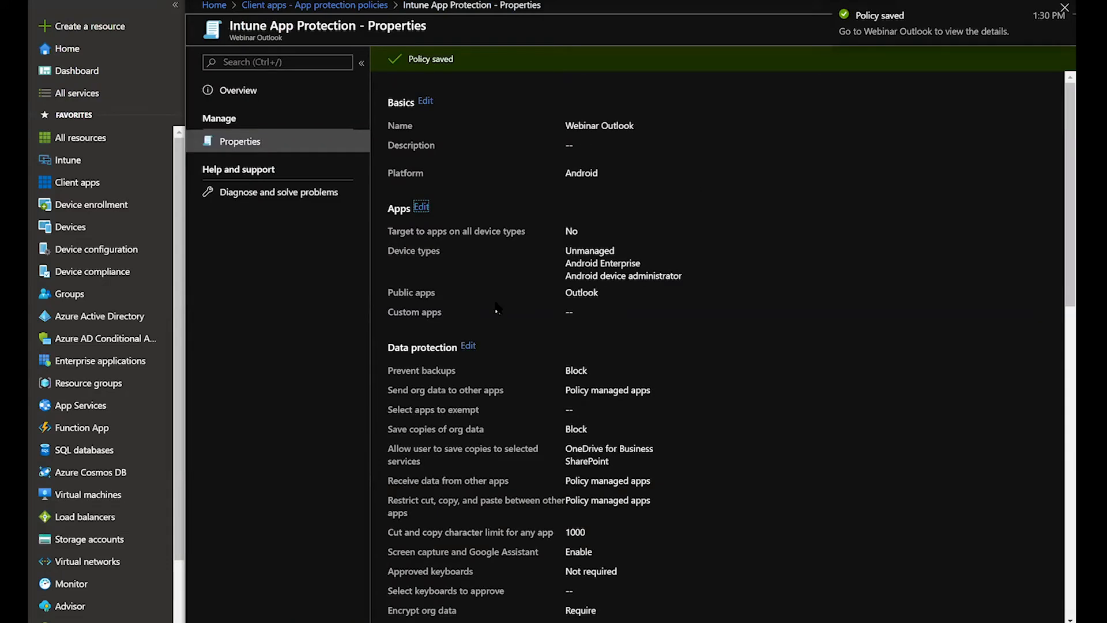
# Review the policy's data protection, access requirements, and conditional launch settings.
pyautogui.scroll(-2, 529, 315)
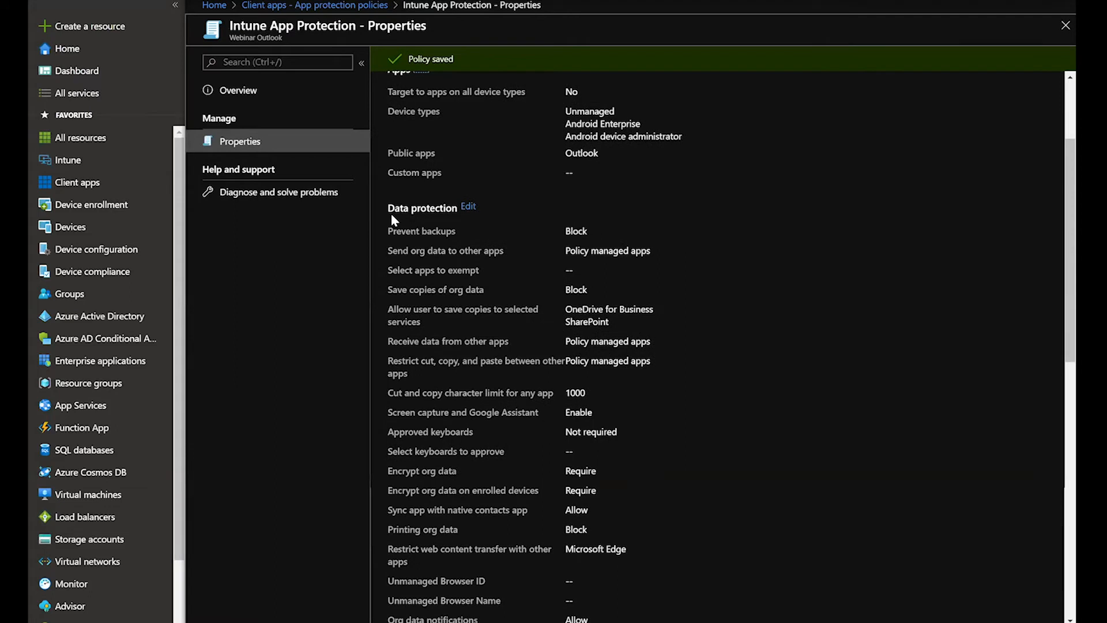
pyautogui.scroll(-3, 461, 369)
pyautogui.moveTo(395, 447); pyautogui.dragTo(436, 447)
pyautogui.scroll(-4, 479, 457)
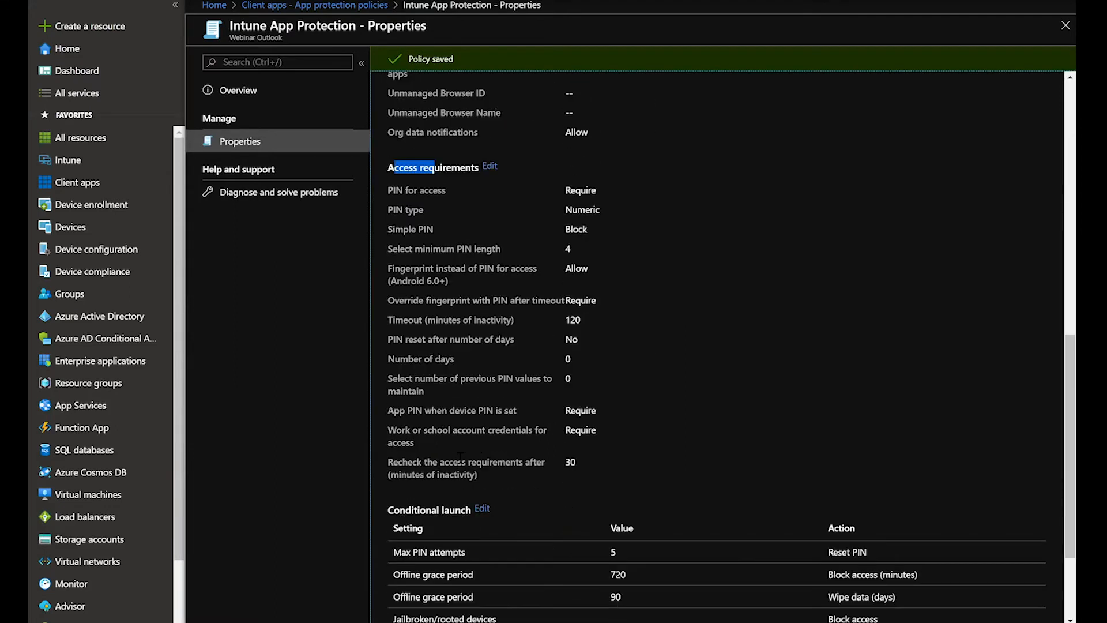
pyautogui.moveTo(400, 510); pyautogui.dragTo(439, 510)
pyautogui.scroll(1, 542, 311)
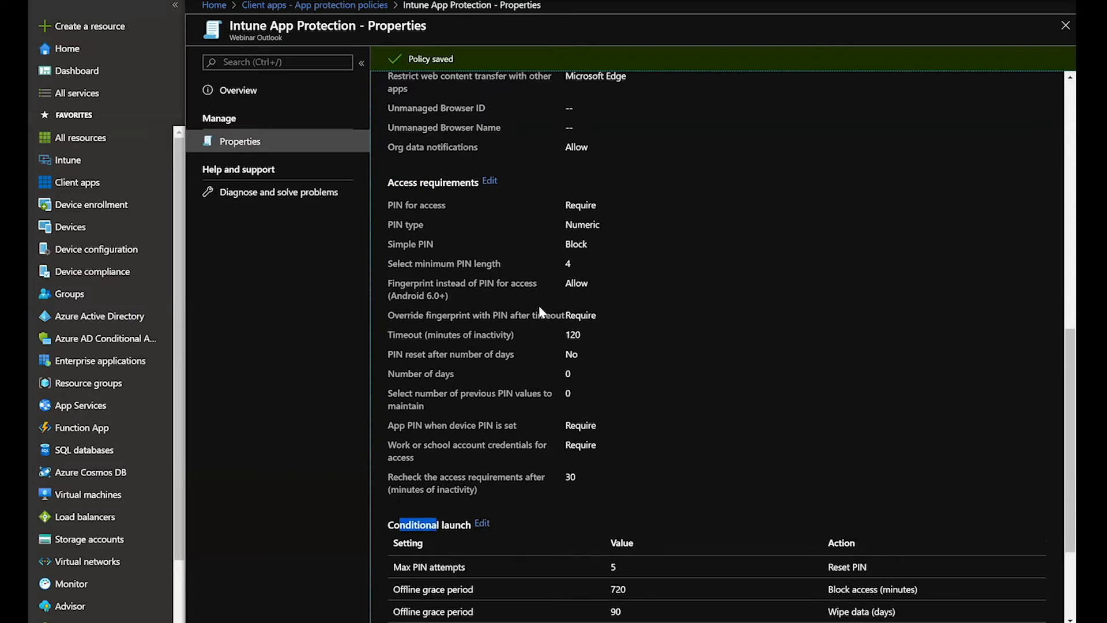
pyautogui.scroll(6, 467, 210)
# Edit the data protection settings, choosing Policy managed apps for sending org data, and view the exempt apps without adding any.
pyautogui.click(468, 211)
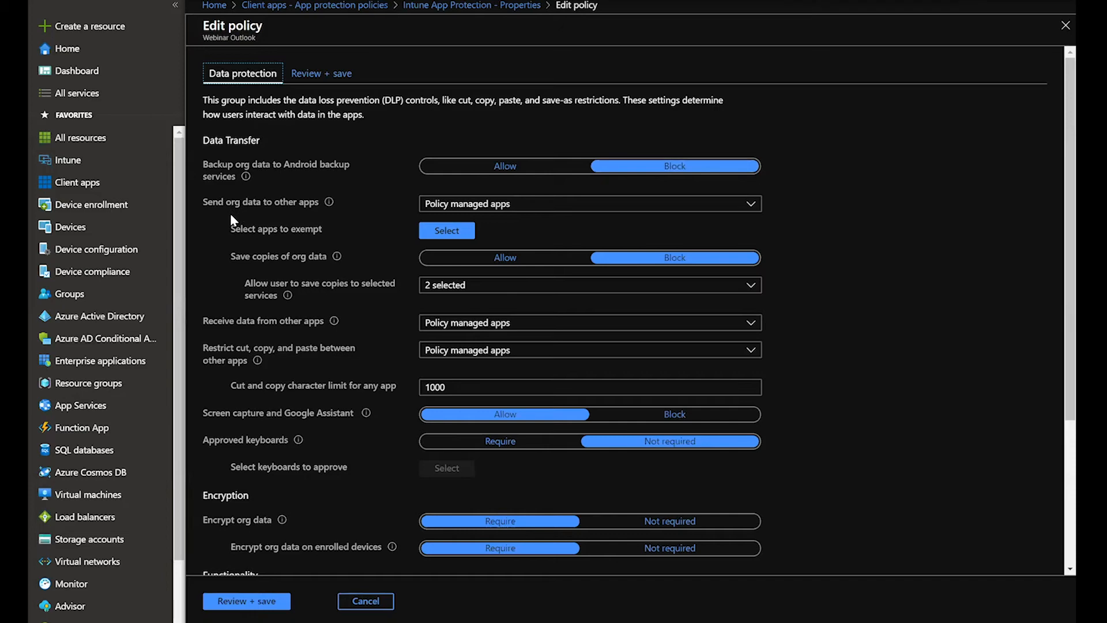
pyautogui.click(481, 204)
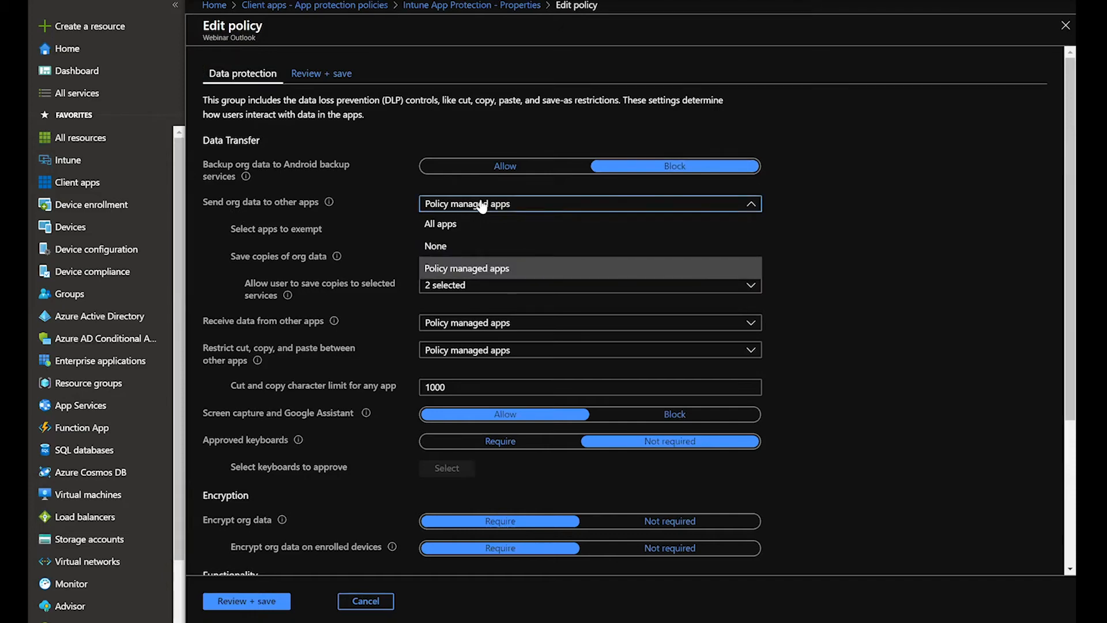
pyautogui.click(474, 269)
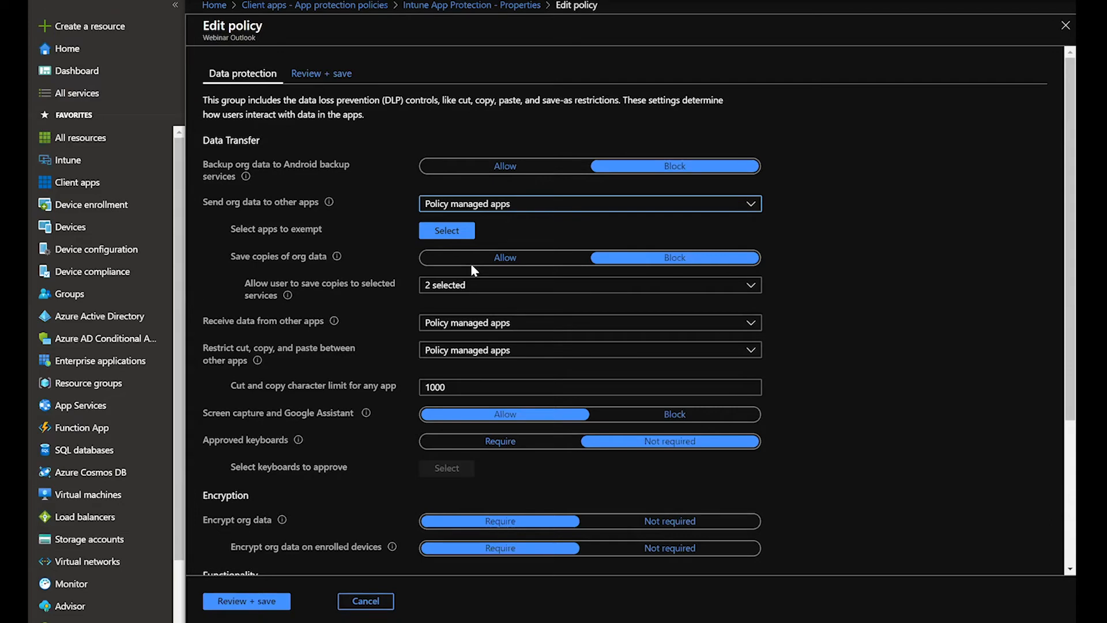
pyautogui.click(440, 231)
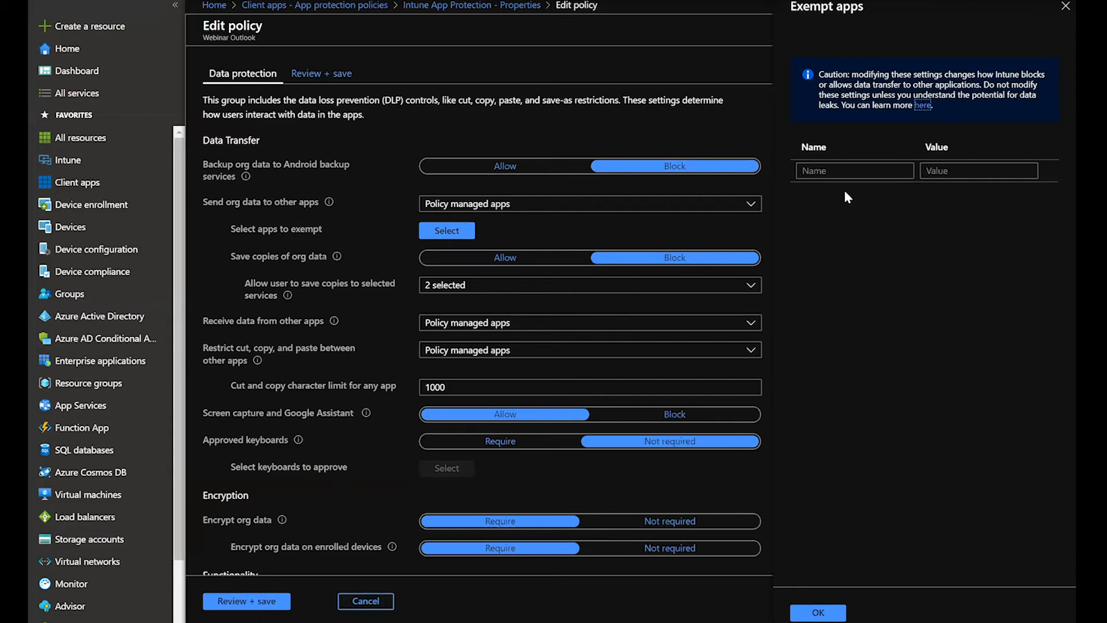
pyautogui.click(1061, 7)
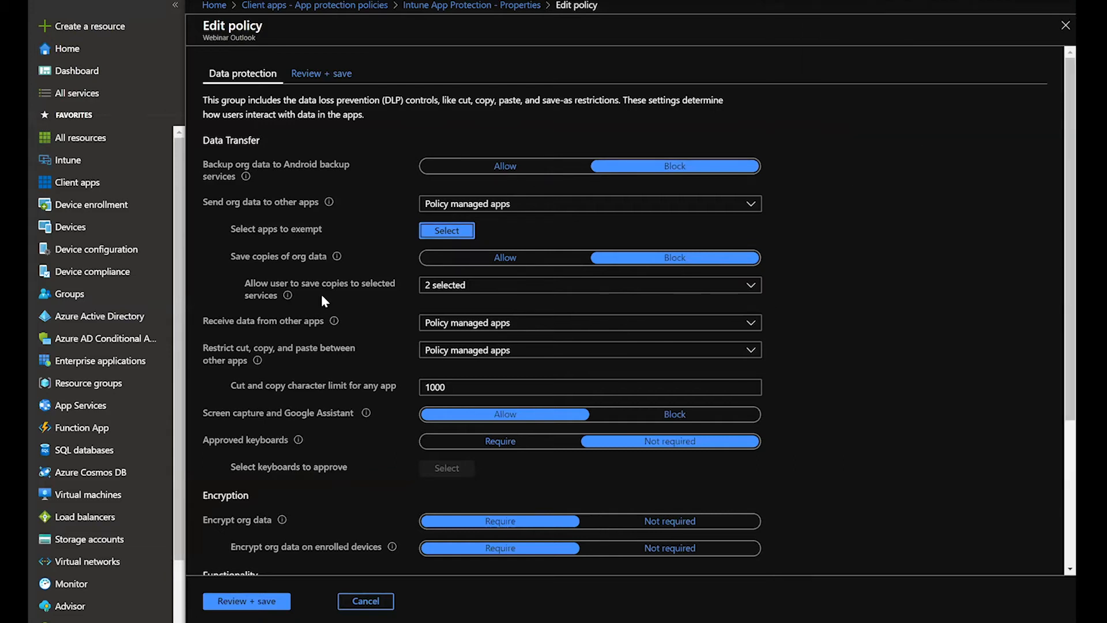
# Restrict cut, copy, and paste between other apps to Policy managed apps, with a character limit of 0.
pyautogui.scroll(-1, 363, 297)
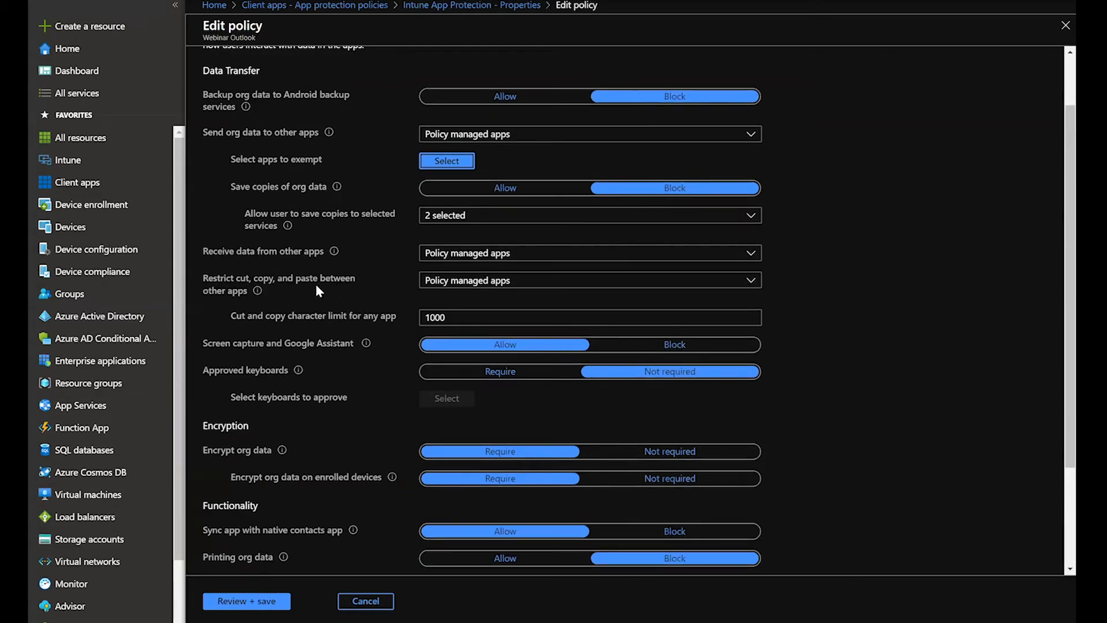
pyautogui.click(491, 283)
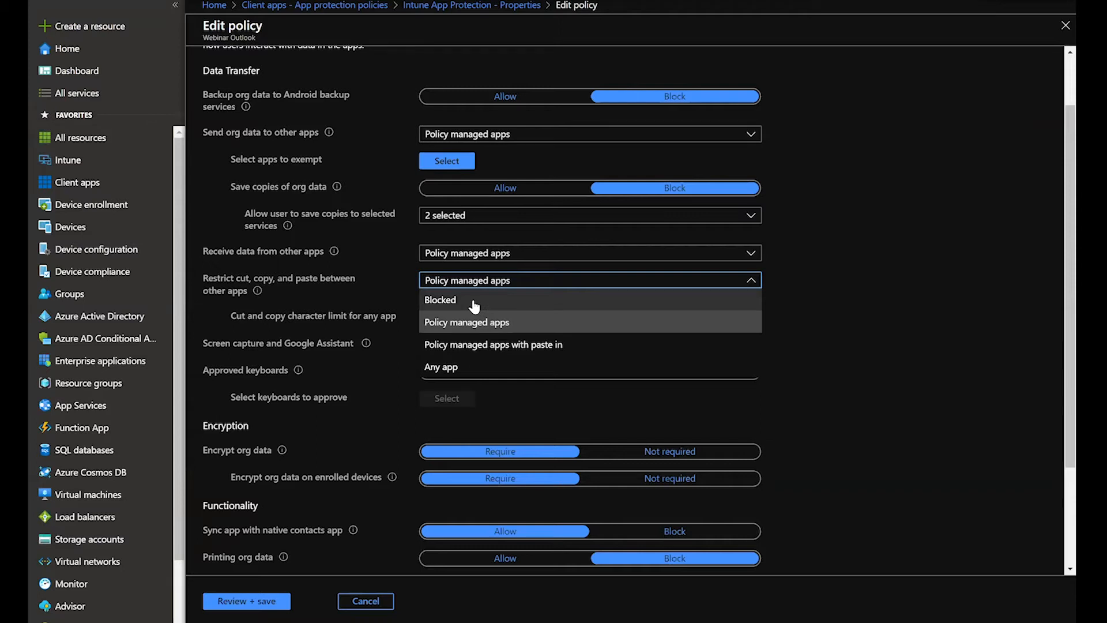
pyautogui.click(474, 305)
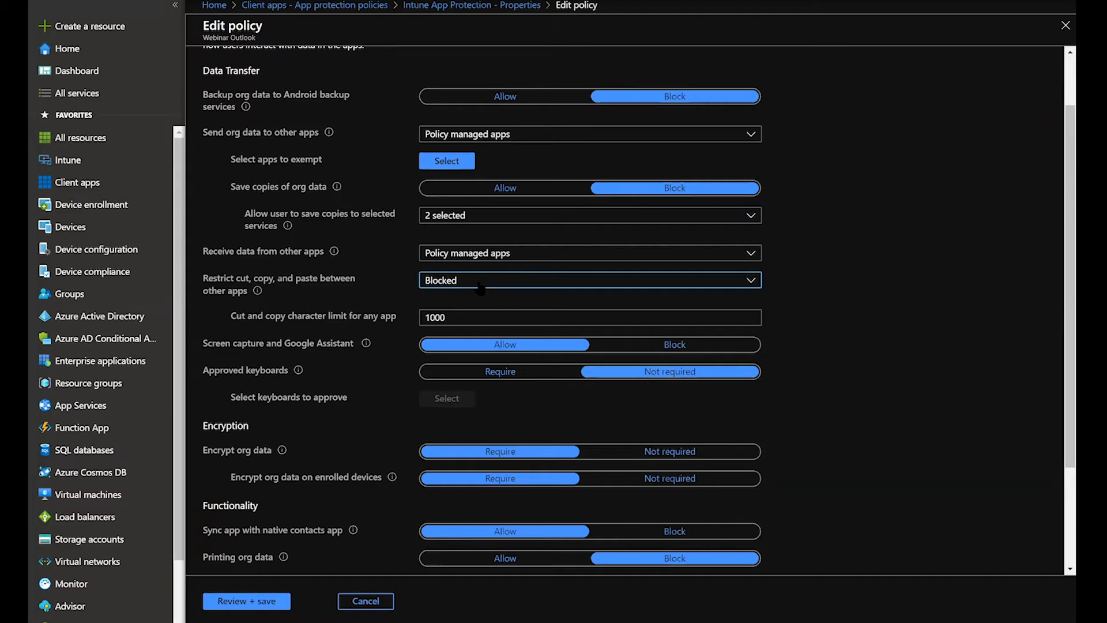
pyautogui.click(480, 282)
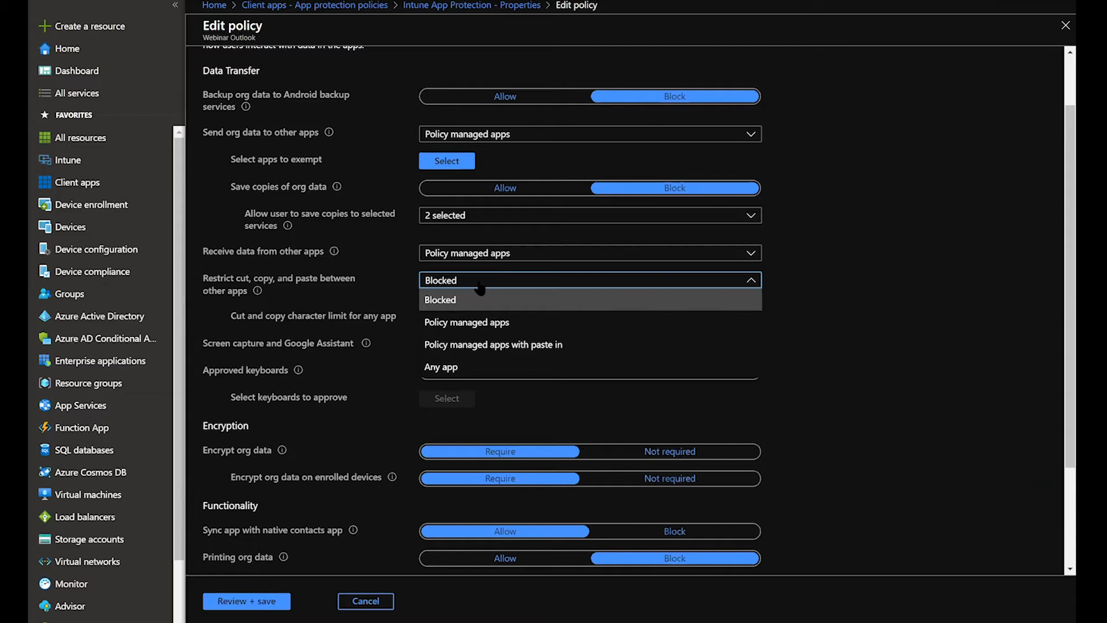
pyautogui.click(483, 325)
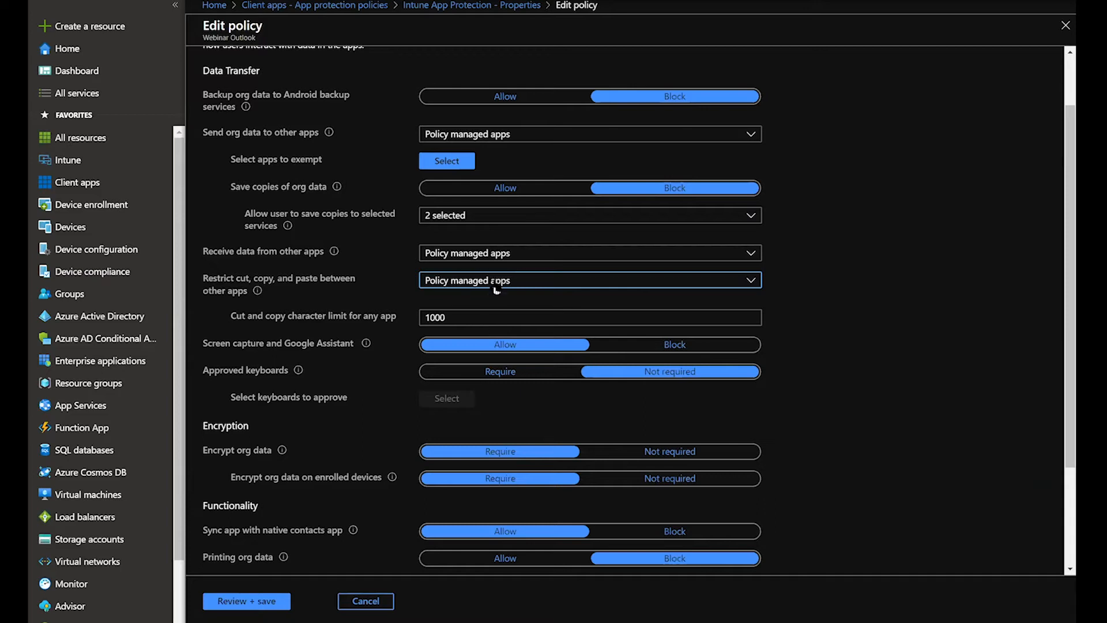
pyautogui.click(489, 320)
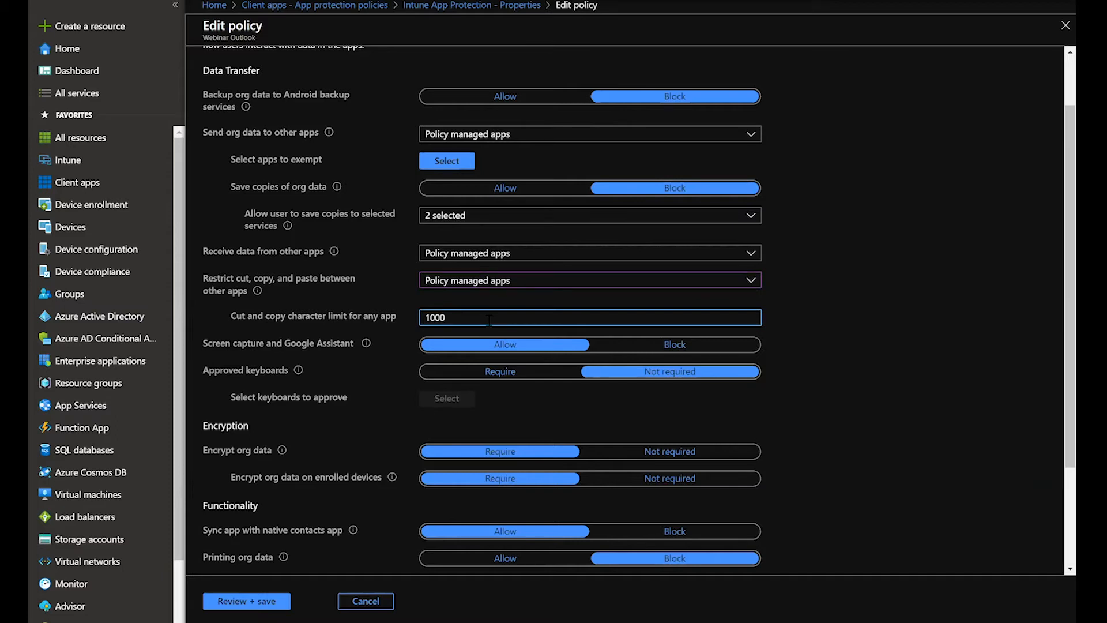
pyautogui.press('BackSpace')
pyautogui.press('BackSpace')
pyautogui.press('BackSpace')
pyautogui.press('BackSpace')
pyautogui.write('0')
# Set screen capture and Google Assistant to Block.
pyautogui.click(635, 346)
pyautogui.click(535, 346)
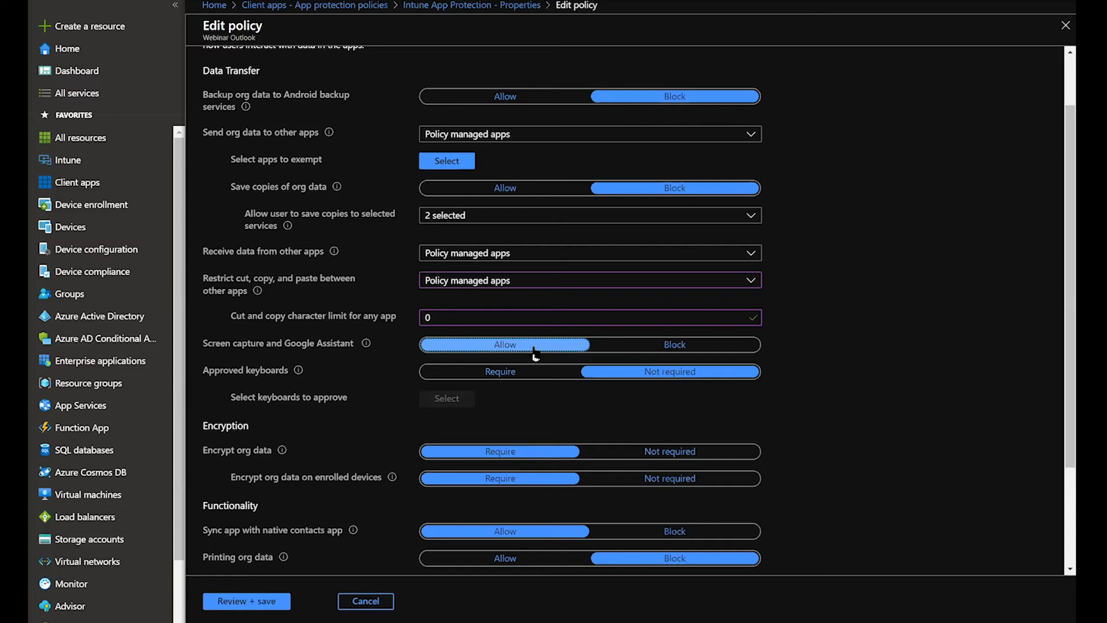
pyautogui.click(630, 350)
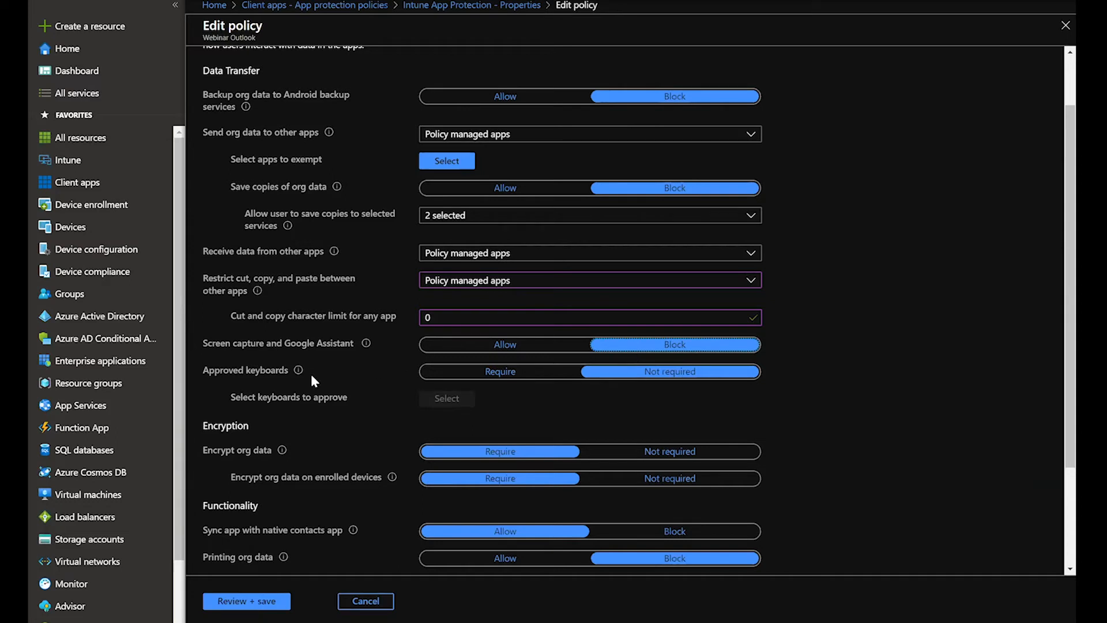
# Require approved keyboards and accept the default list of keyboards to approve.
pyautogui.moveTo(300, 373)
pyautogui.click(475, 379)
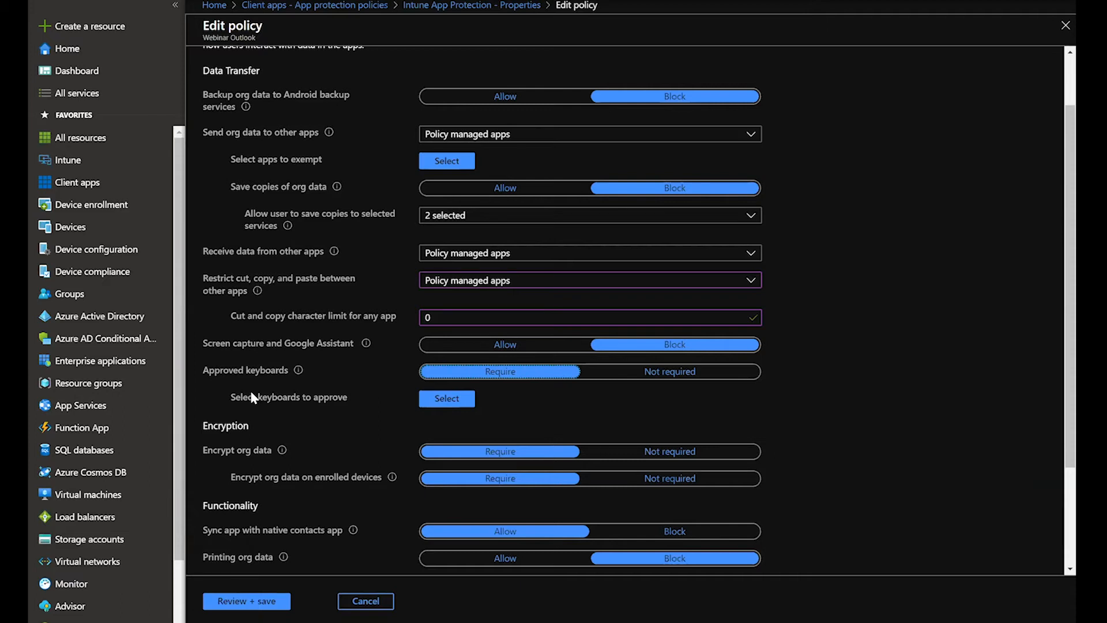
pyautogui.click(440, 400)
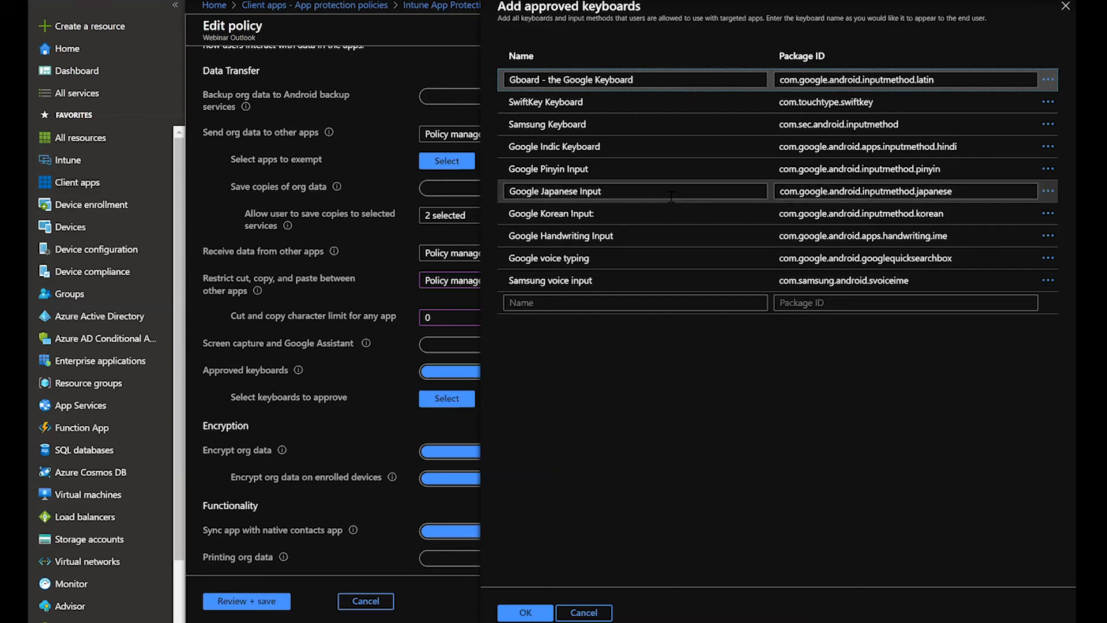
pyautogui.click(645, 282)
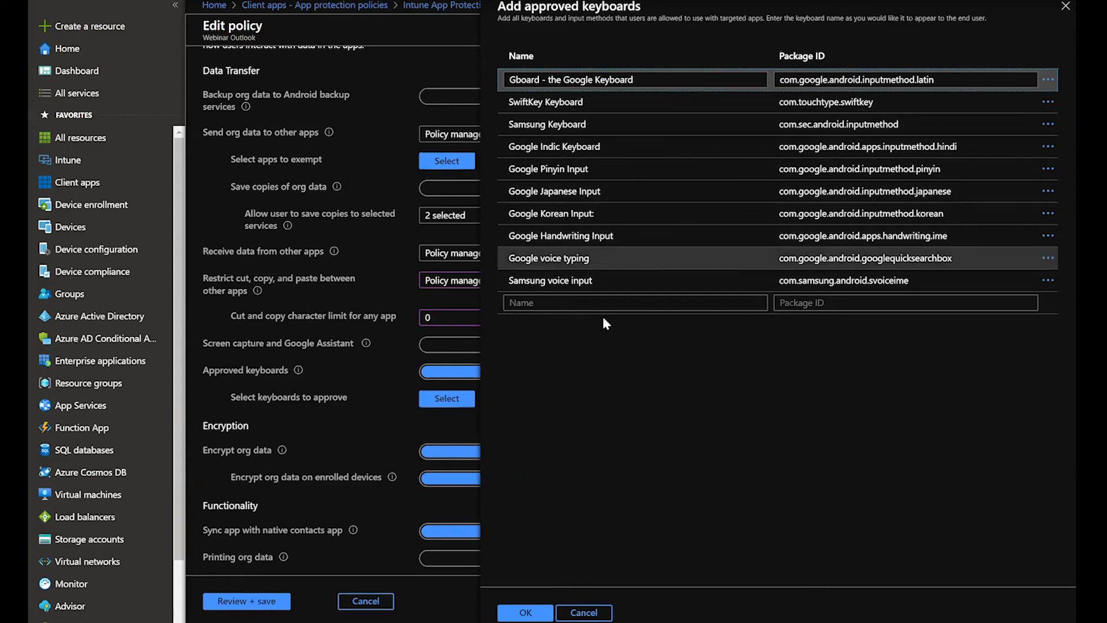
pyautogui.click(526, 613)
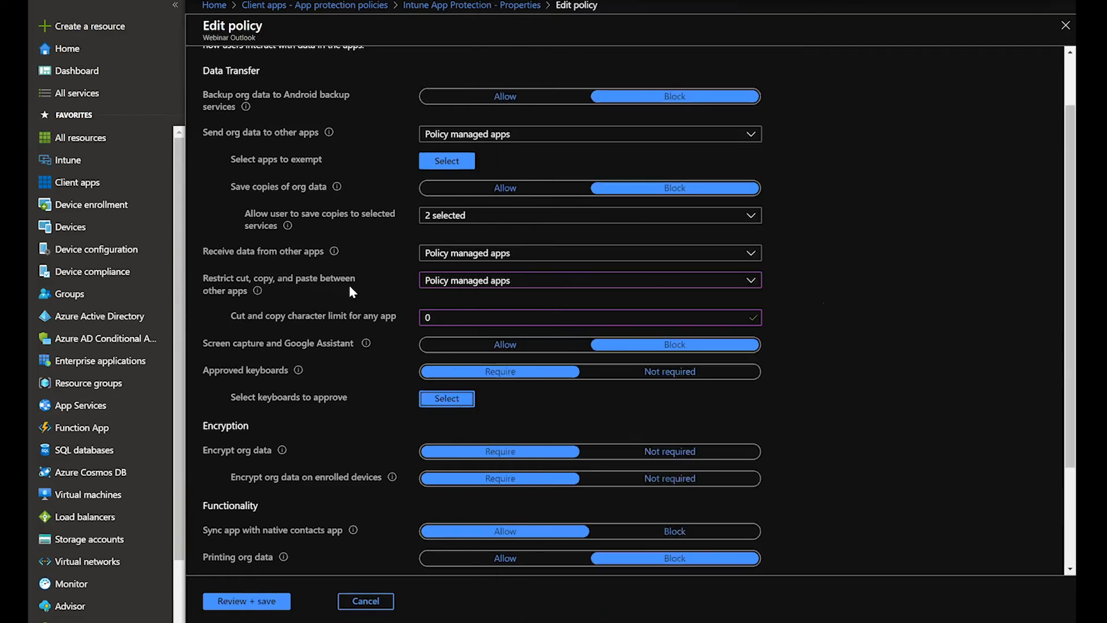
# Allow printing of org data and choose Microsoft Edge for restricting web content transfer with other apps.
pyautogui.scroll(-3, 407, 357)
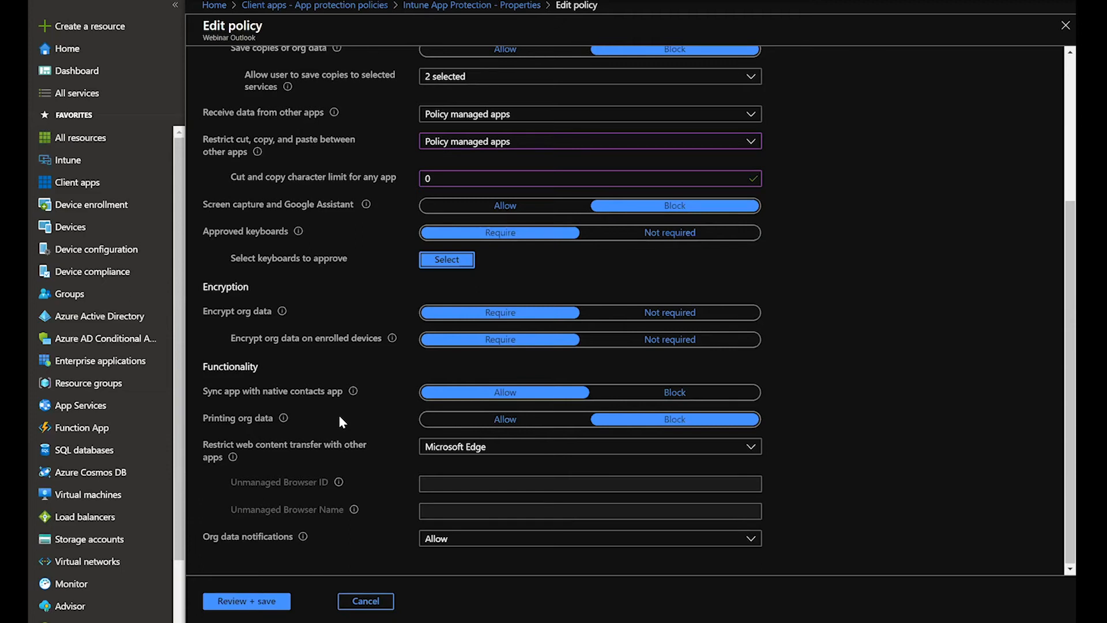
pyautogui.click(440, 419)
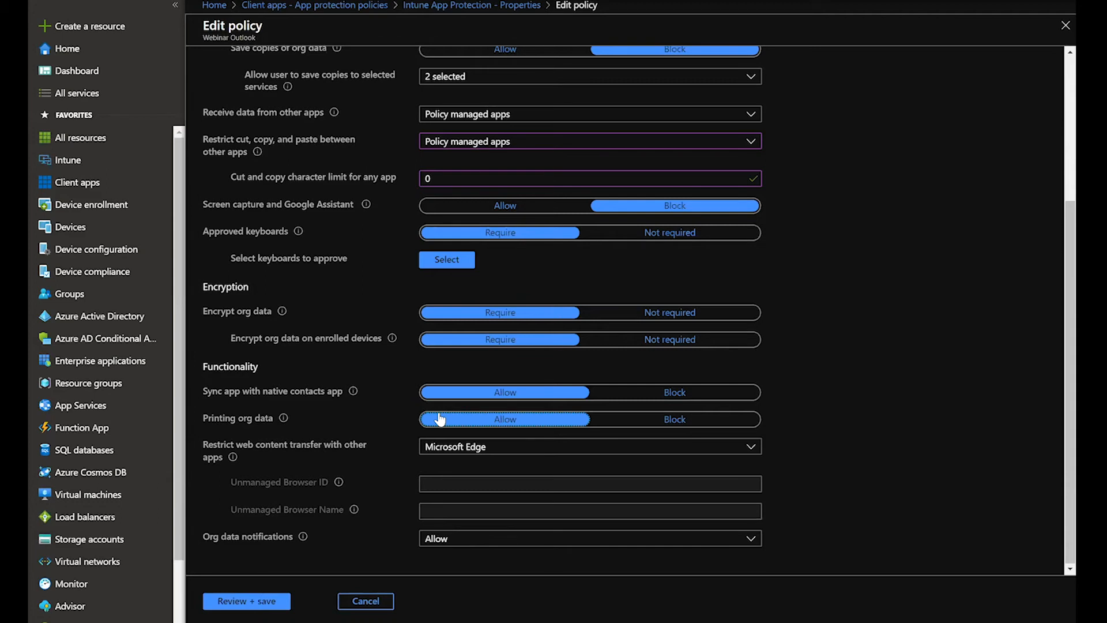
pyautogui.click(448, 452)
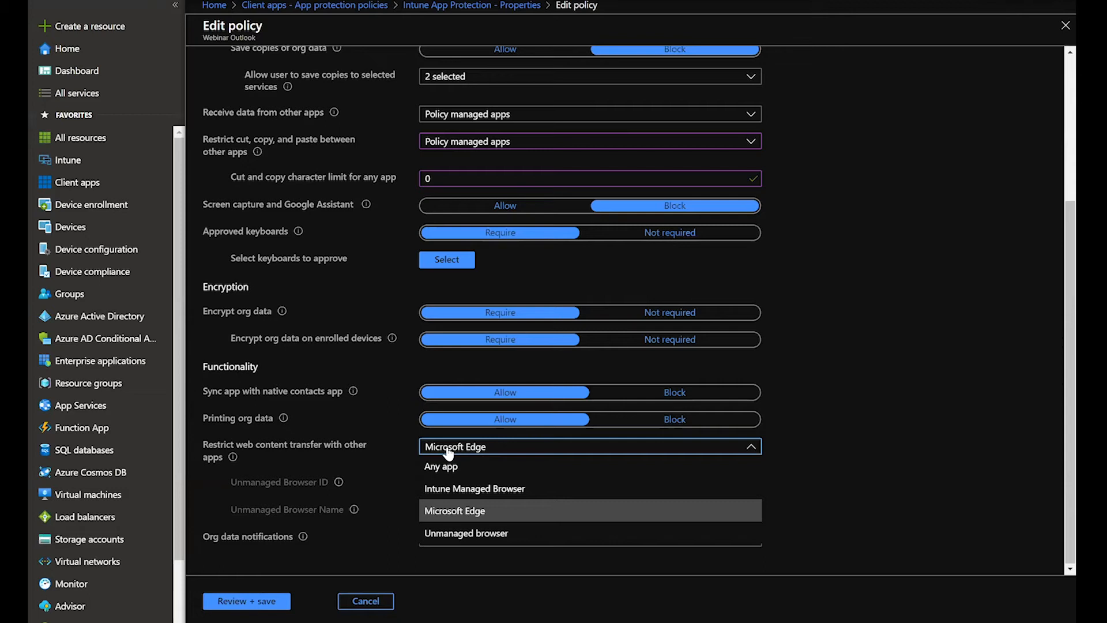
pyautogui.click(496, 514)
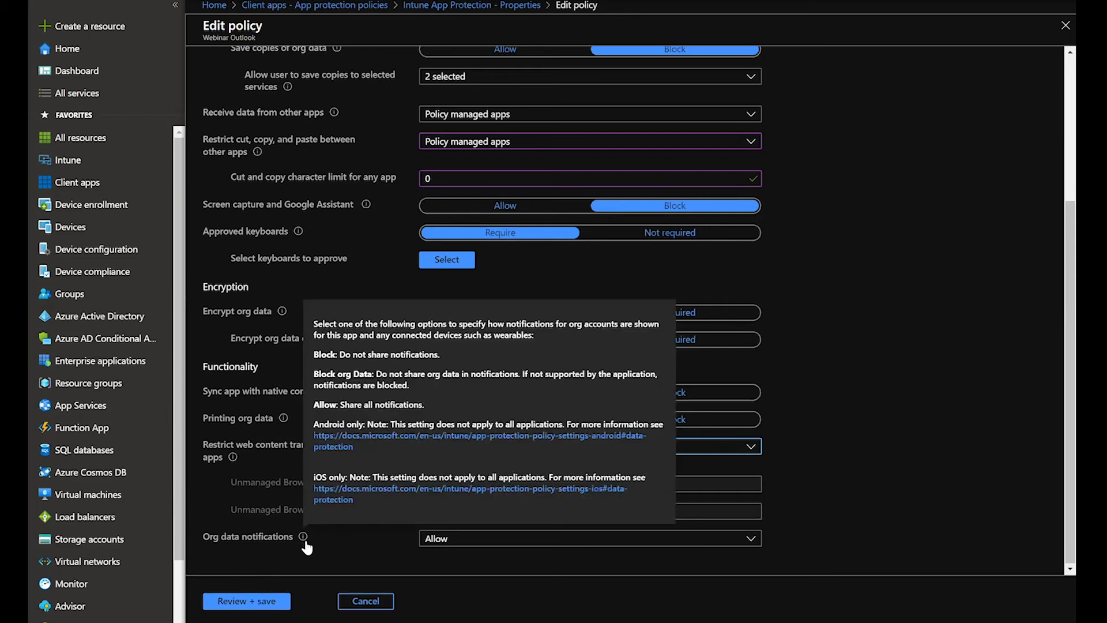
# Set Org data notifications to Block org Data, and review the data protection summary before discarding the edits.
pyautogui.click(503, 542)
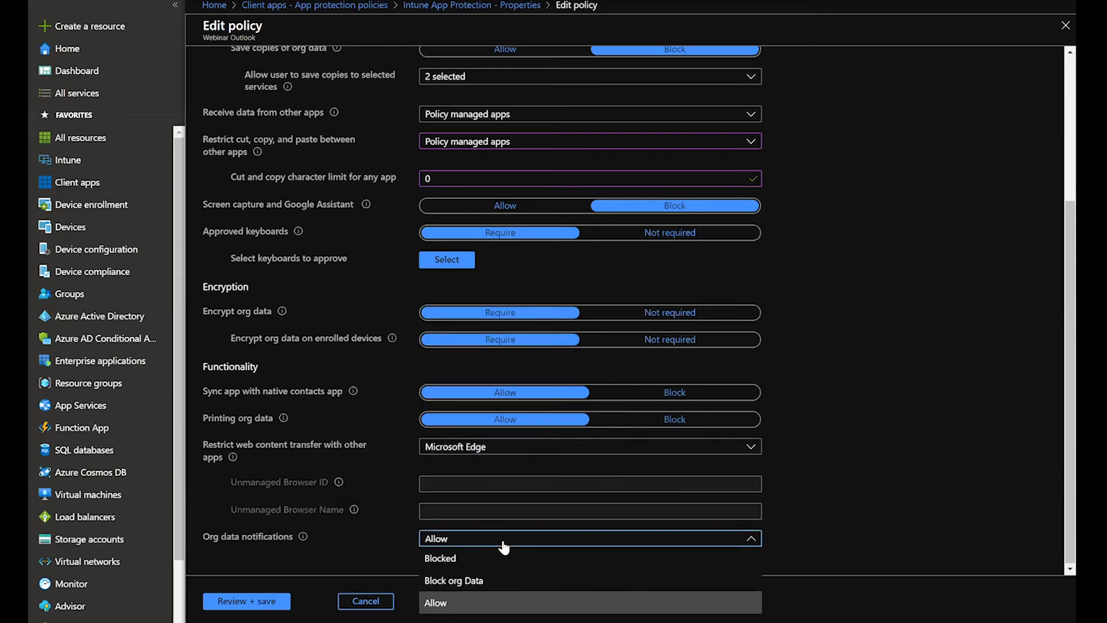
pyautogui.click(494, 581)
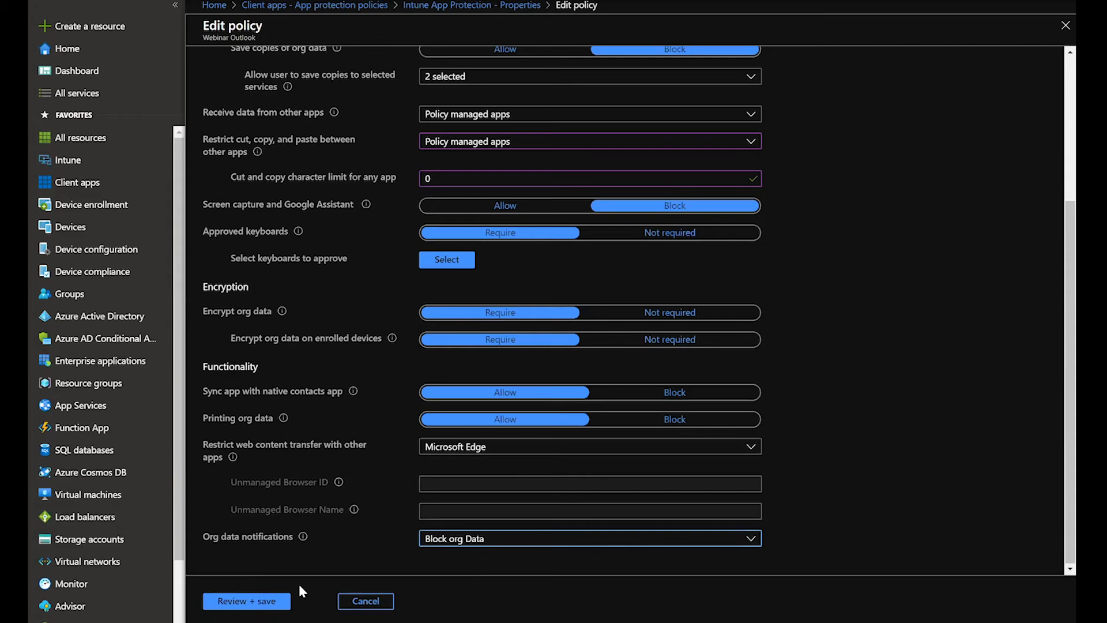
pyautogui.click(279, 601)
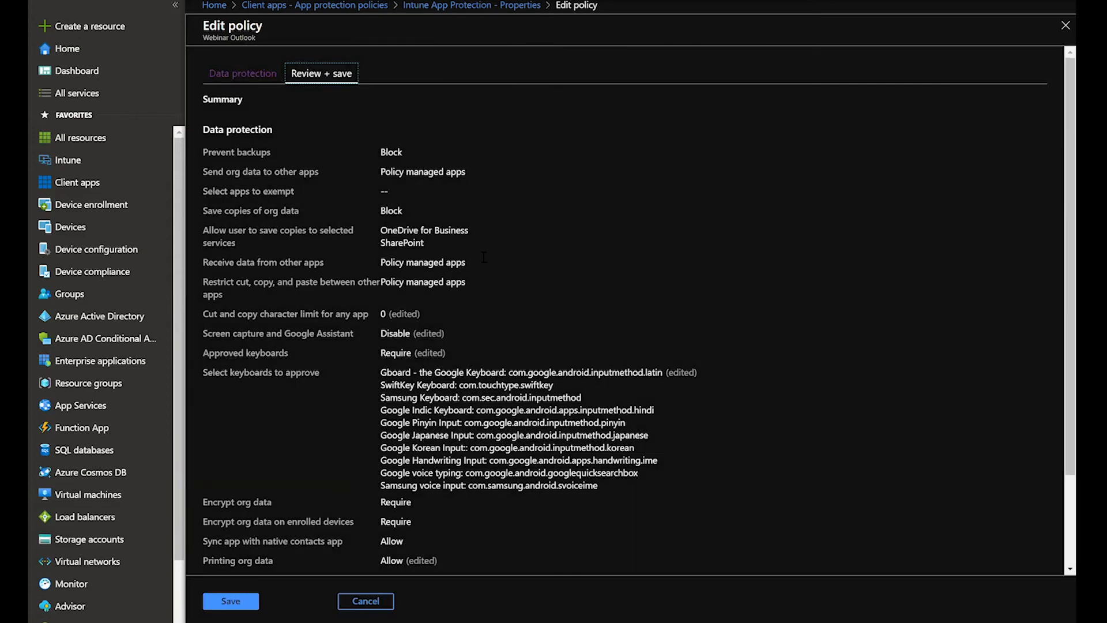
pyautogui.scroll(-3, 404, 289)
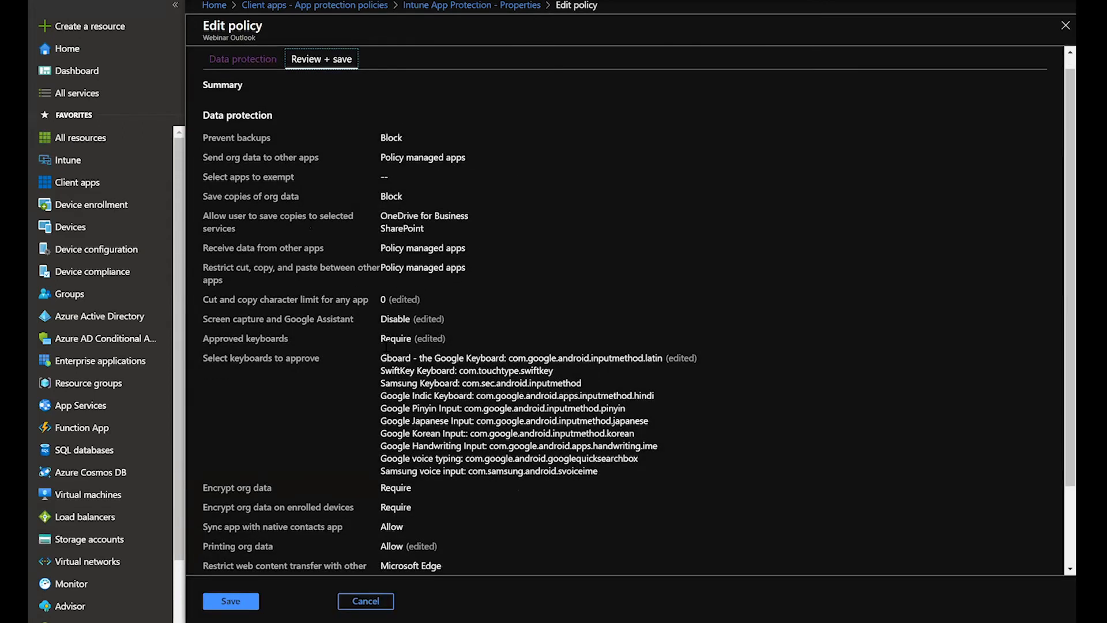
pyautogui.click(365, 602)
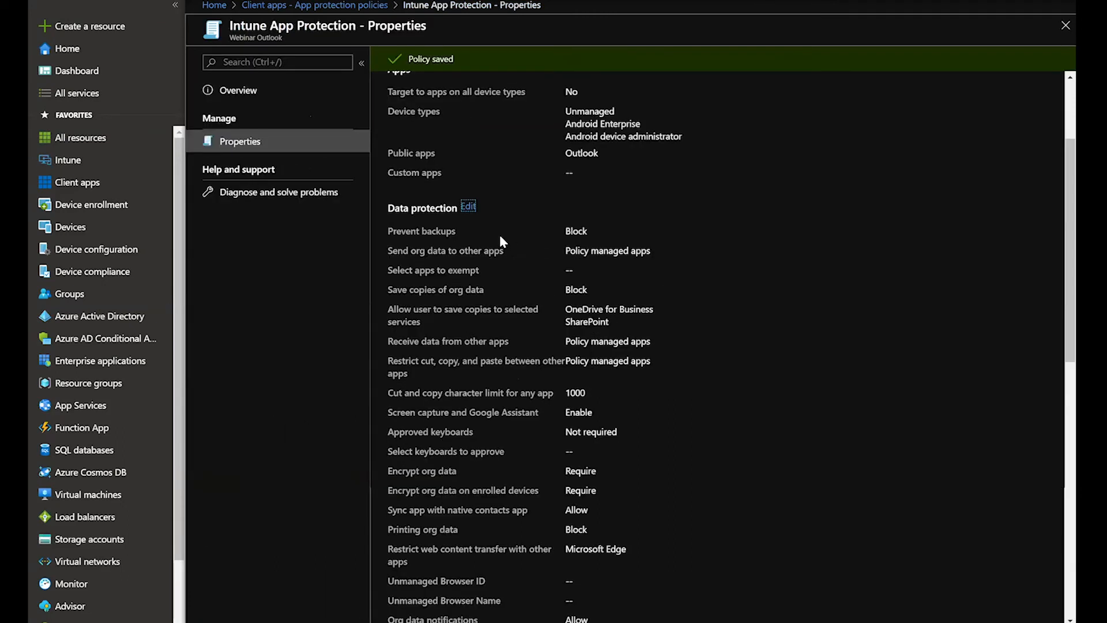
# Open the access requirements for editing, and switch PIN for access to Not required and back to Require.
pyautogui.scroll(-8, 505, 271)
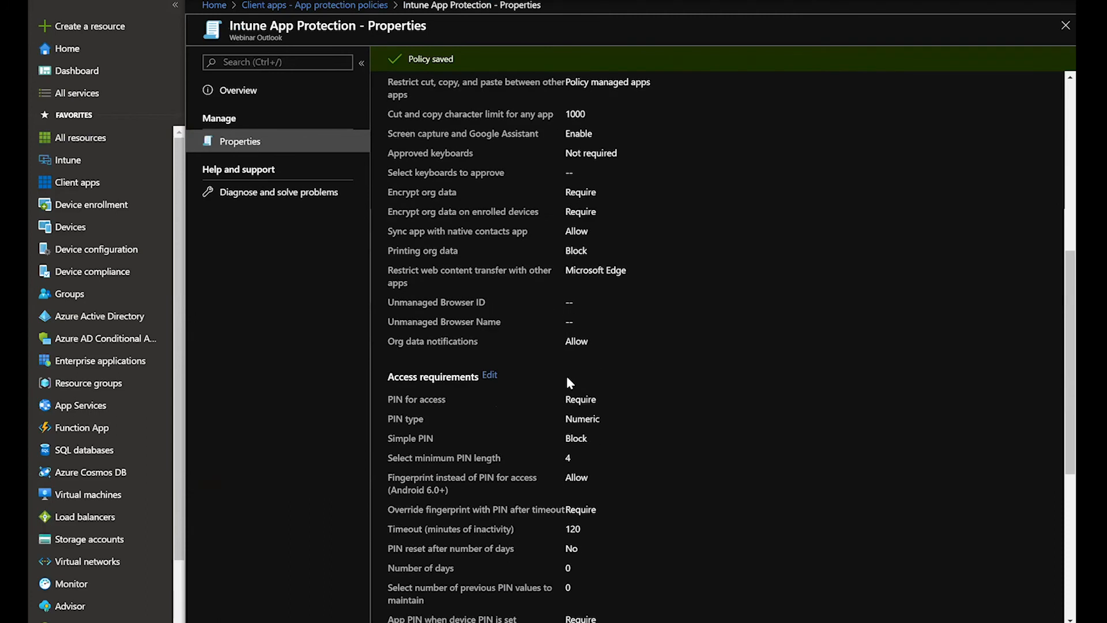
pyautogui.click(489, 377)
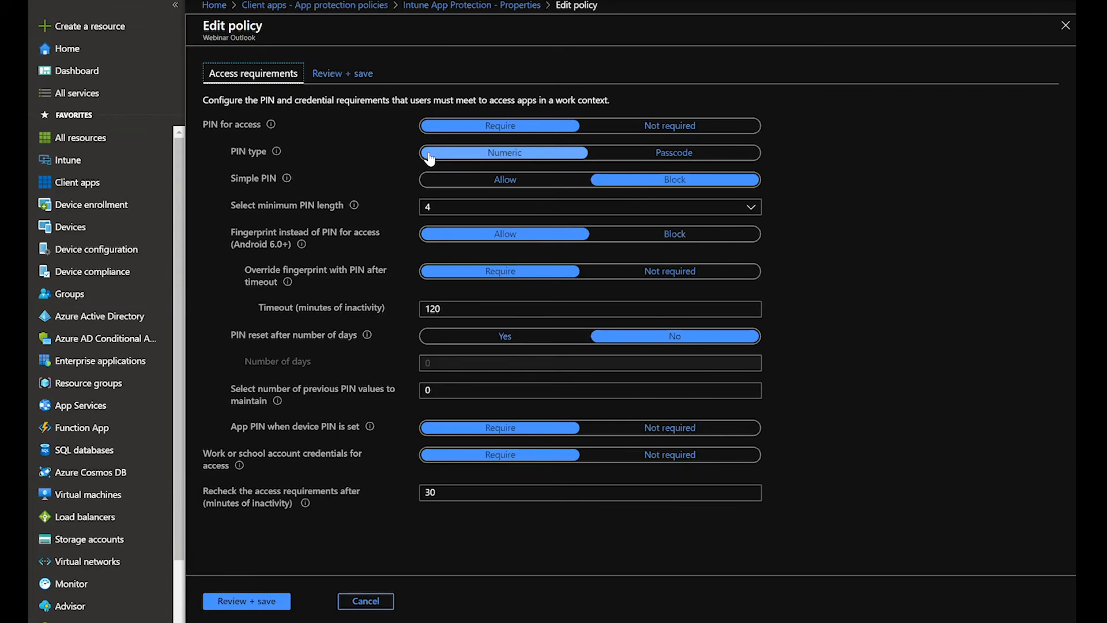
pyautogui.click(492, 127)
pyautogui.click(668, 128)
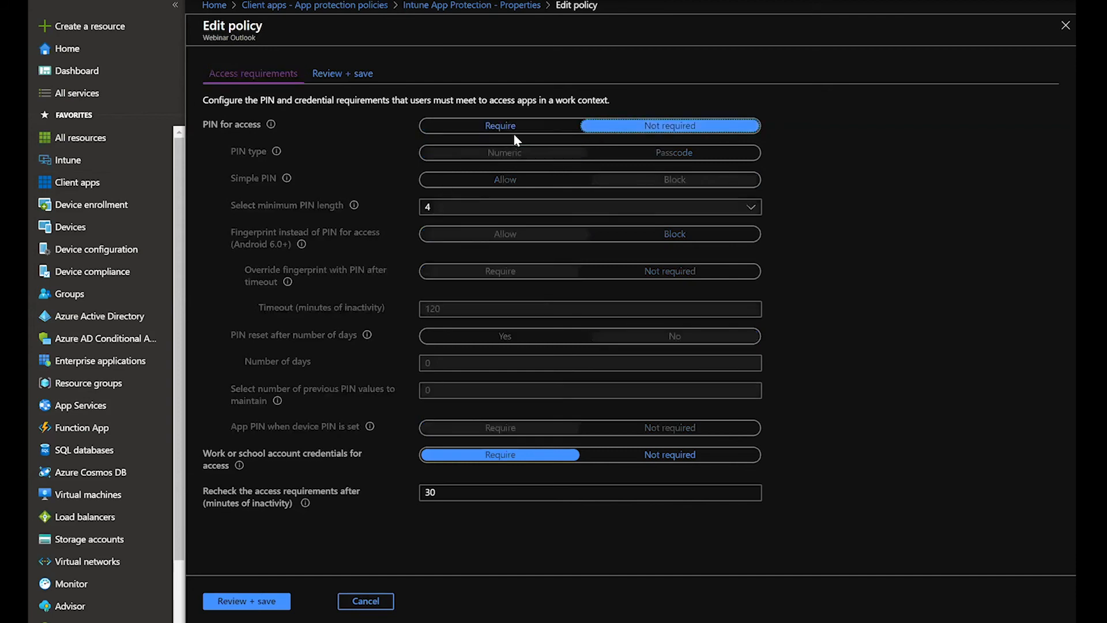
pyautogui.click(512, 131)
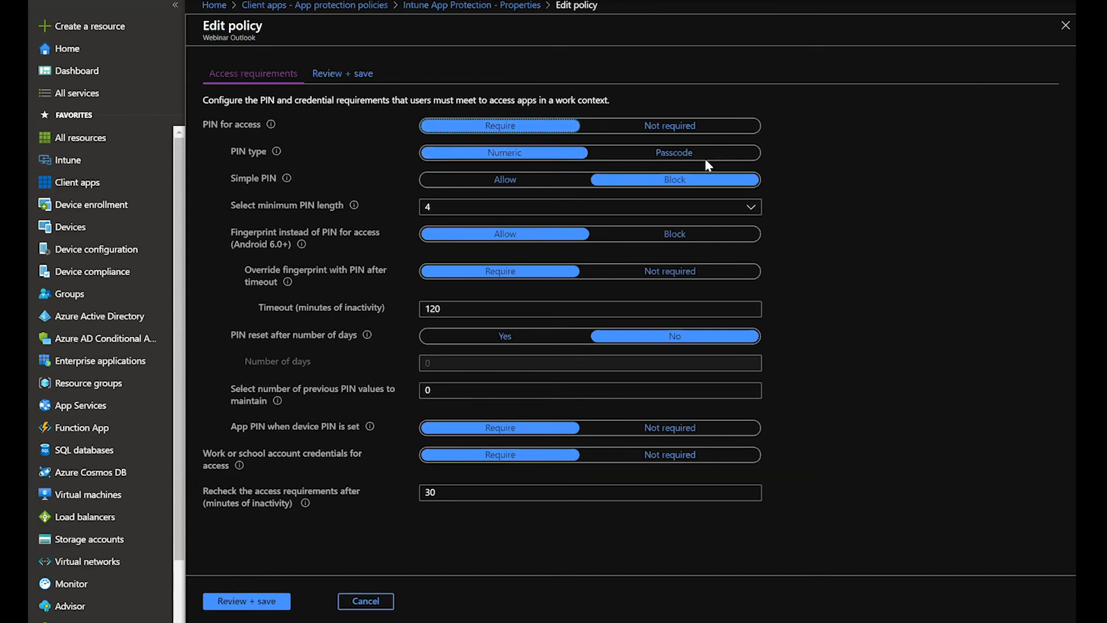
# Switch Simple PIN to Allow and back to Block, and view the minimum PIN length choices.
pyautogui.click(524, 184)
pyautogui.click(639, 183)
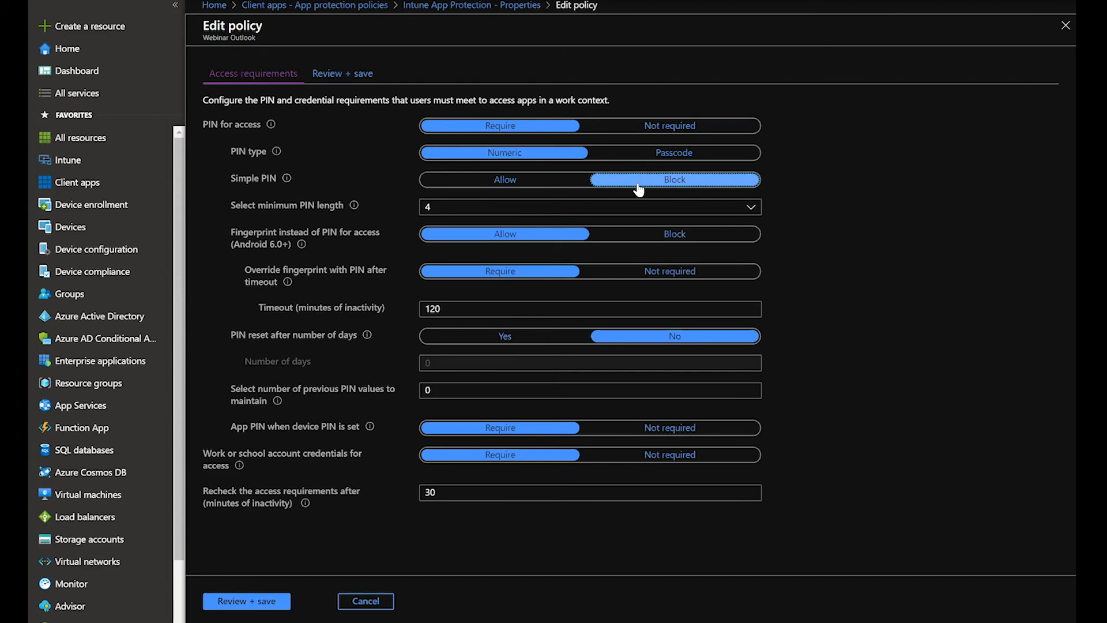
pyautogui.click(501, 210)
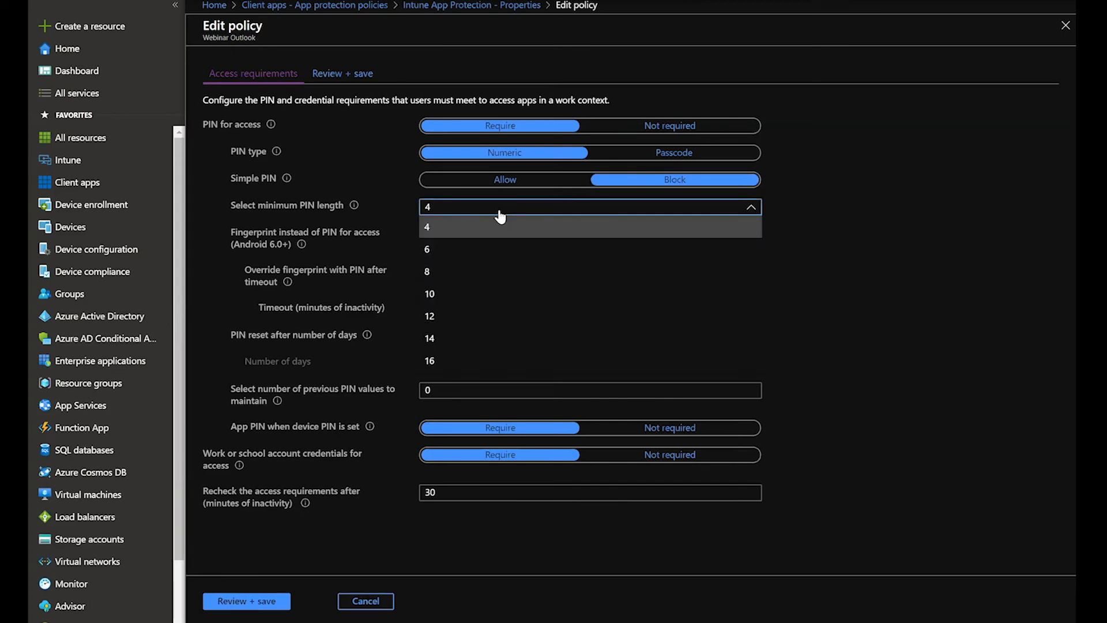
pyautogui.click(343, 220)
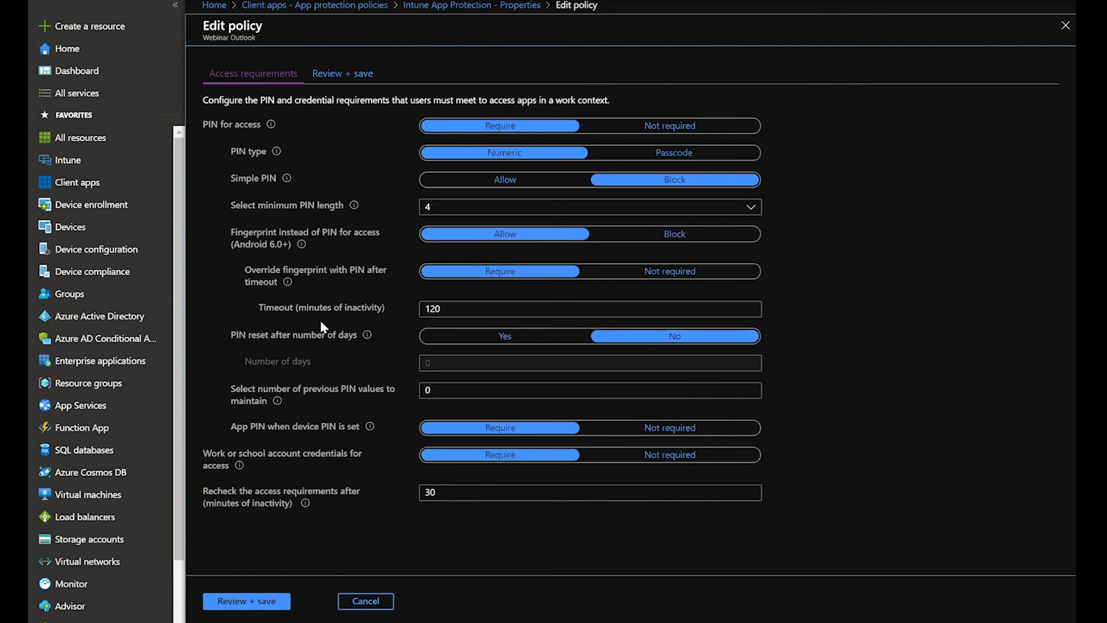
# Switch work or school account credentials for access to Not required and back to Require, and discard the access requirements edits.
pyautogui.click(484, 313)
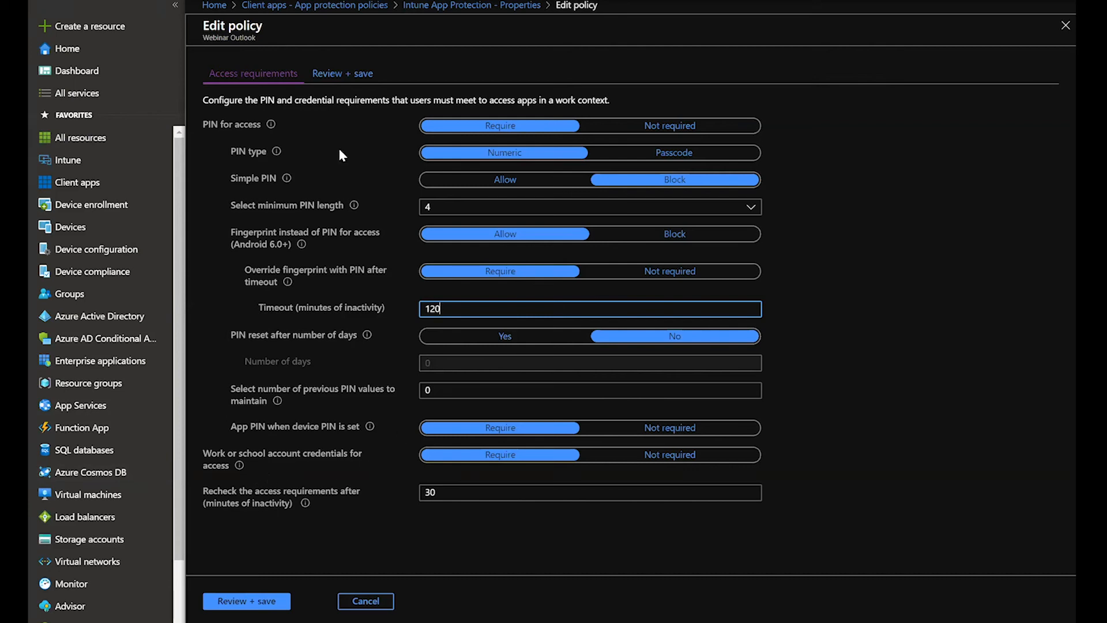
pyautogui.click(671, 455)
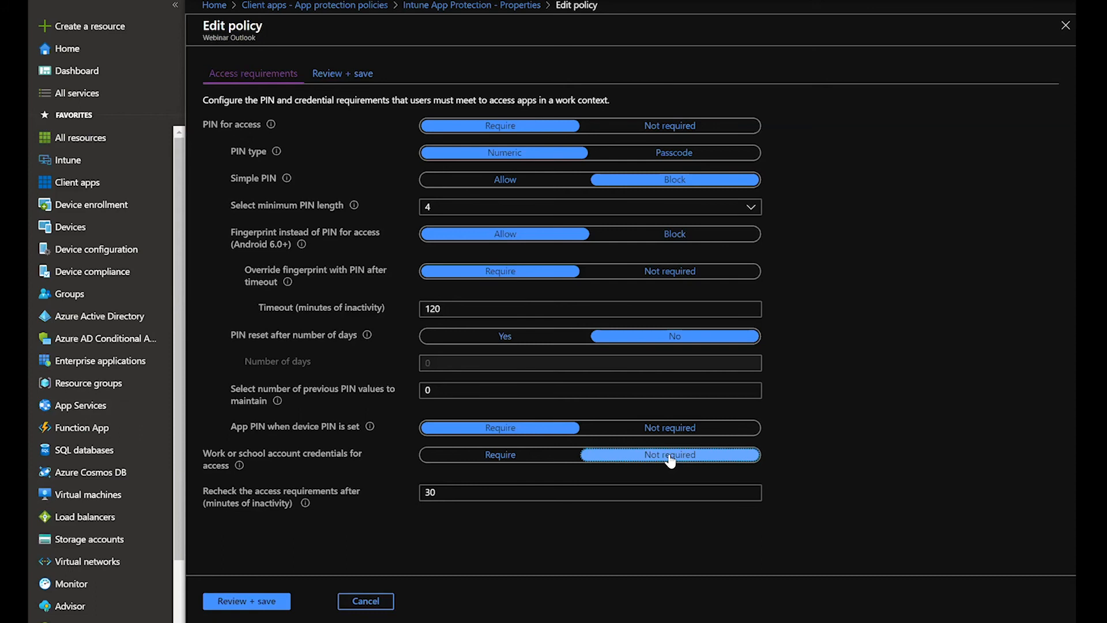
pyautogui.click(517, 456)
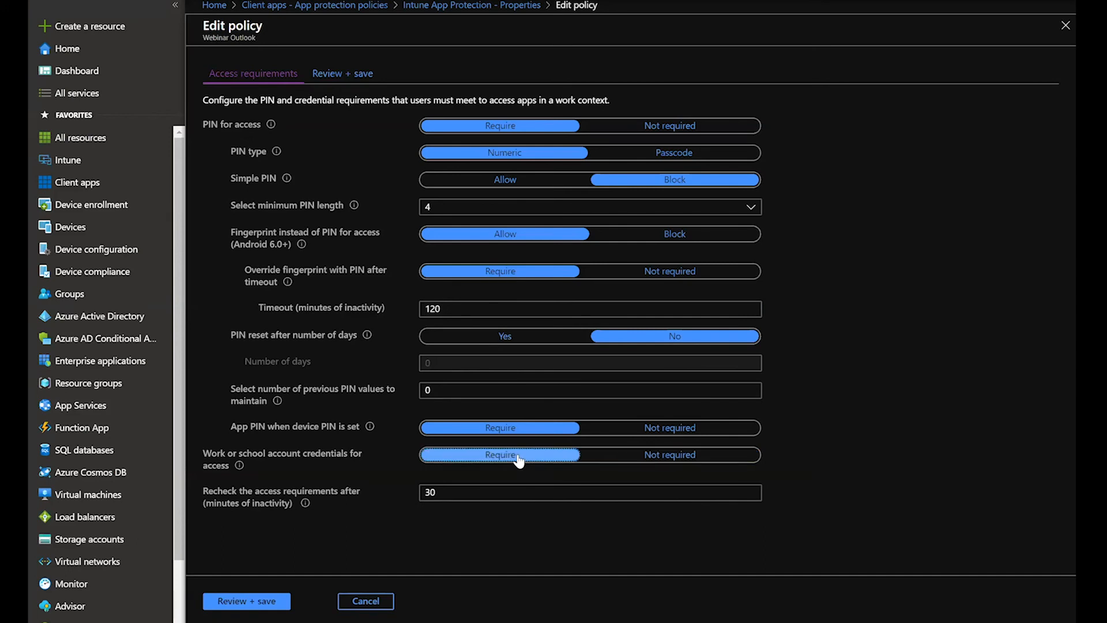
pyautogui.click(467, 494)
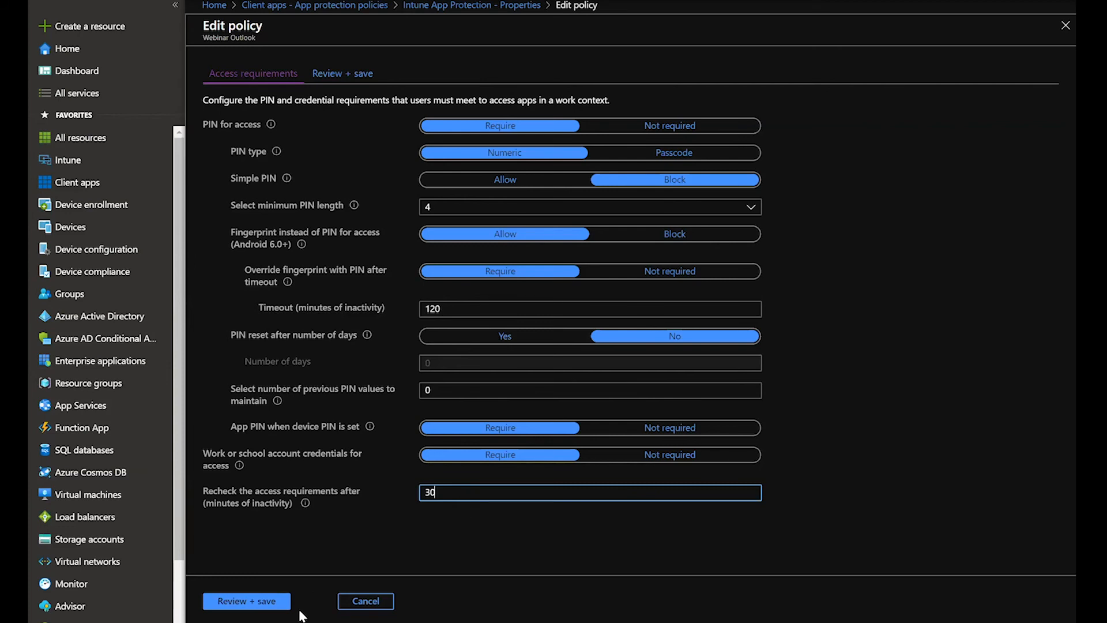
pyautogui.click(357, 603)
# Open the policy's conditional launch settings for editing.
pyautogui.click(593, 310)
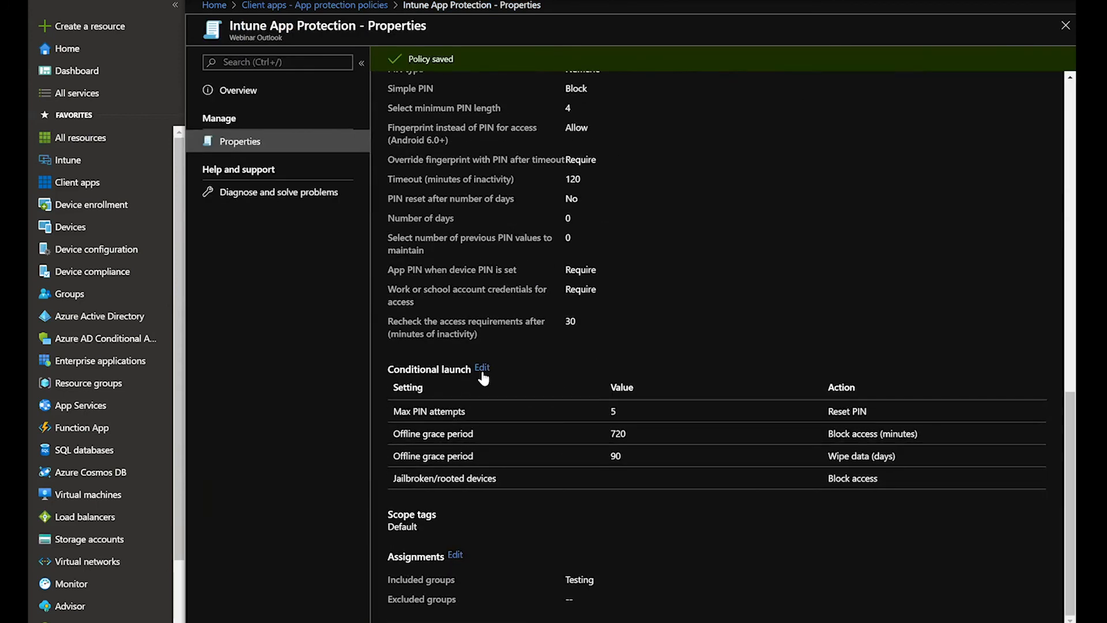
pyautogui.click(482, 369)
pyautogui.click(404, 239)
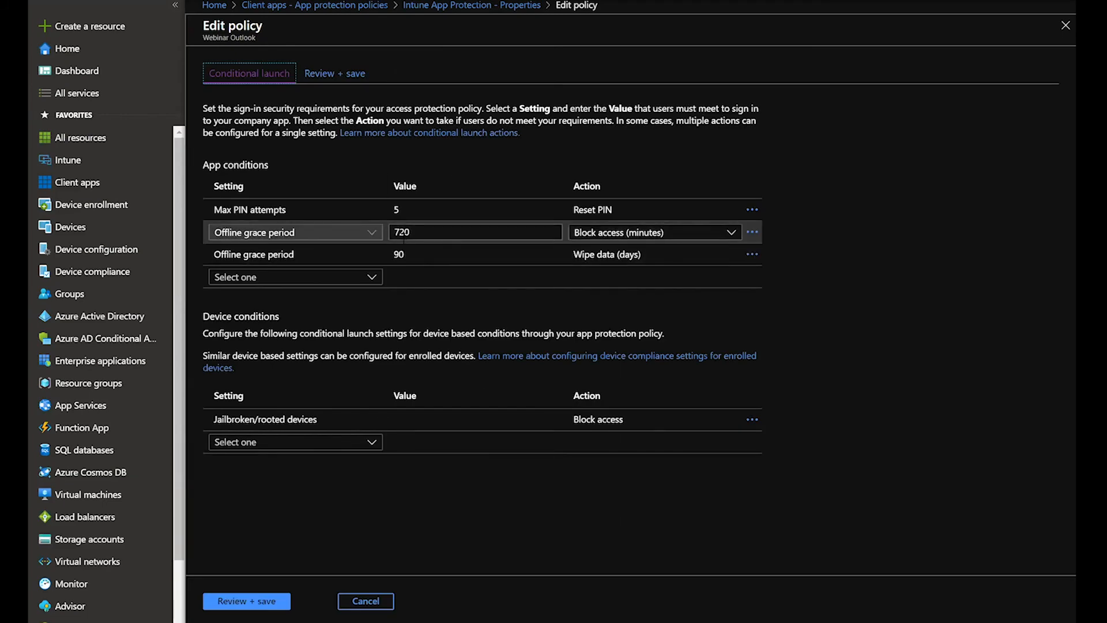
pyautogui.click(386, 91)
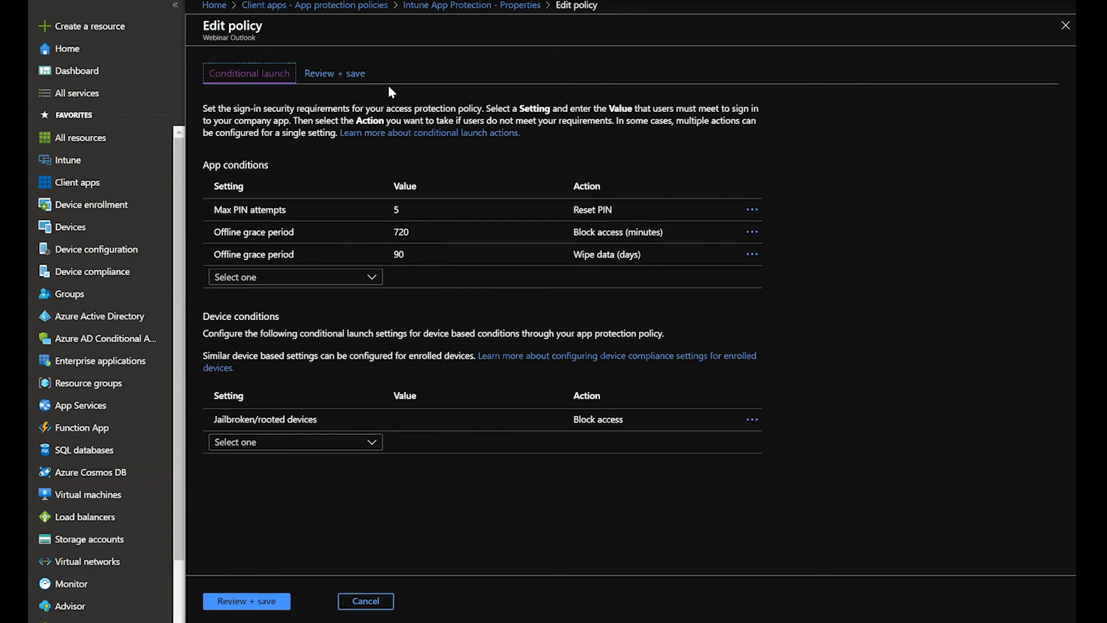
pyautogui.click(369, 255)
pyautogui.click(298, 218)
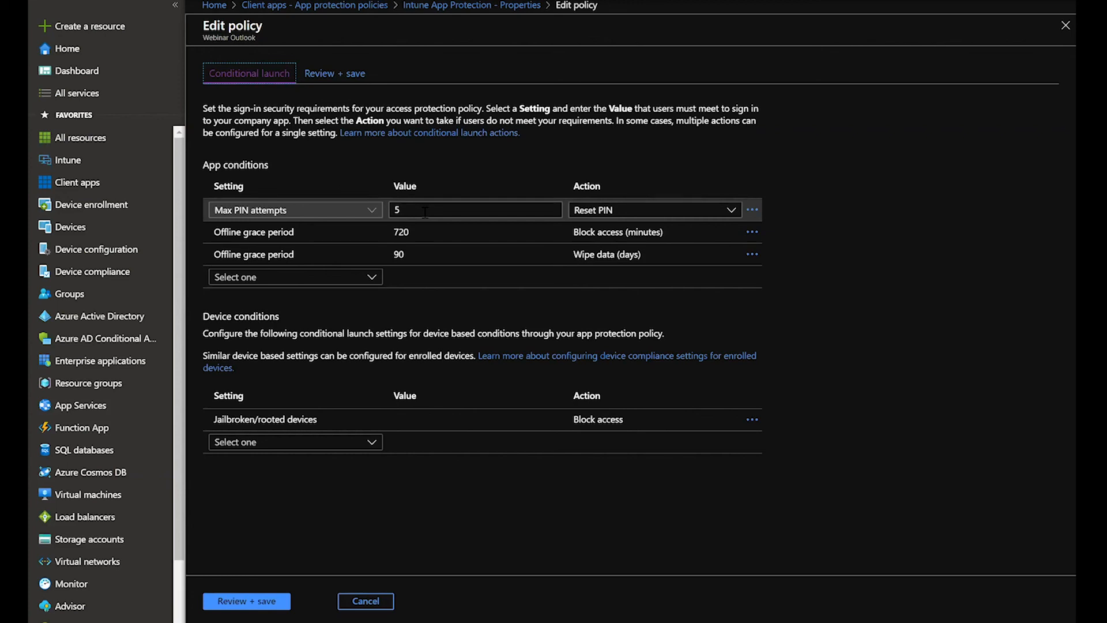
# Change the Max PIN attempts action to Wipe data and restore it to Reset PIN.
pyautogui.click(688, 212)
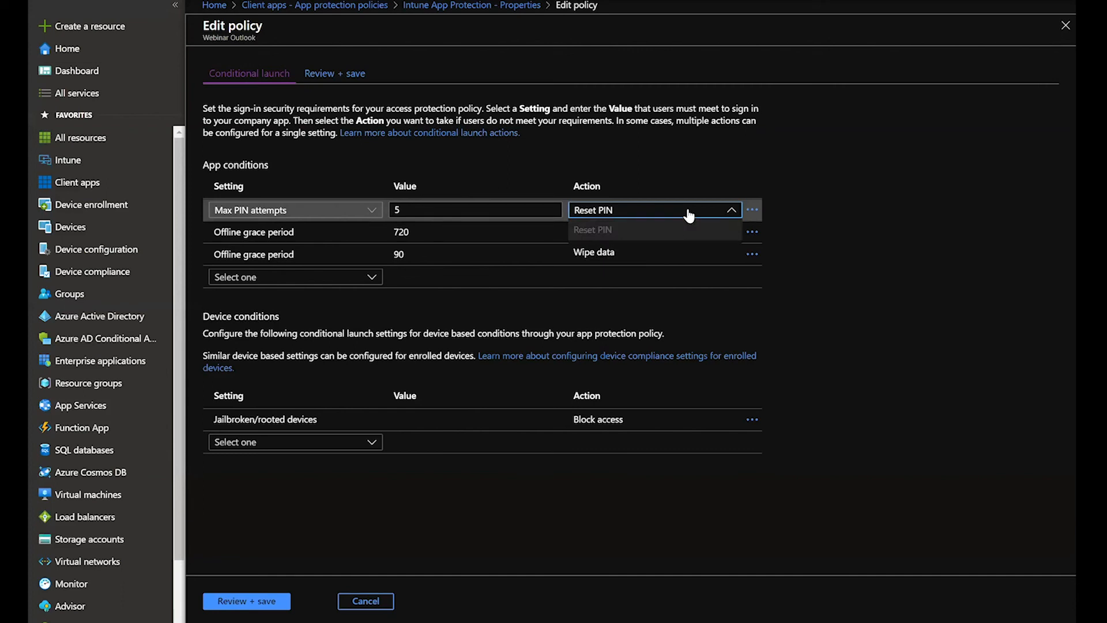
pyautogui.click(635, 212)
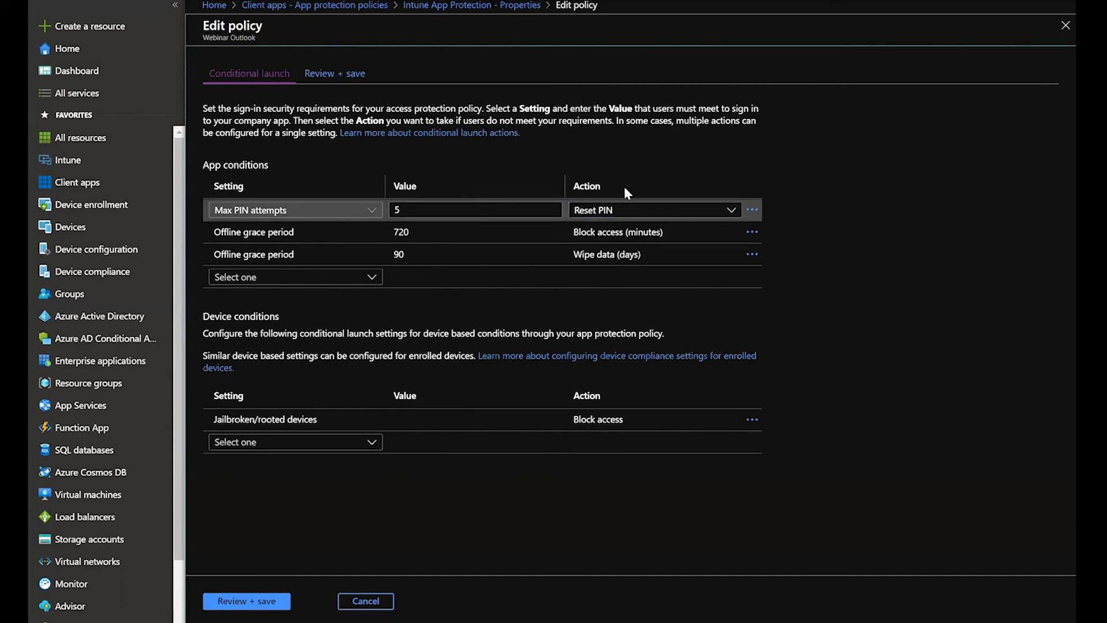
pyautogui.click(633, 214)
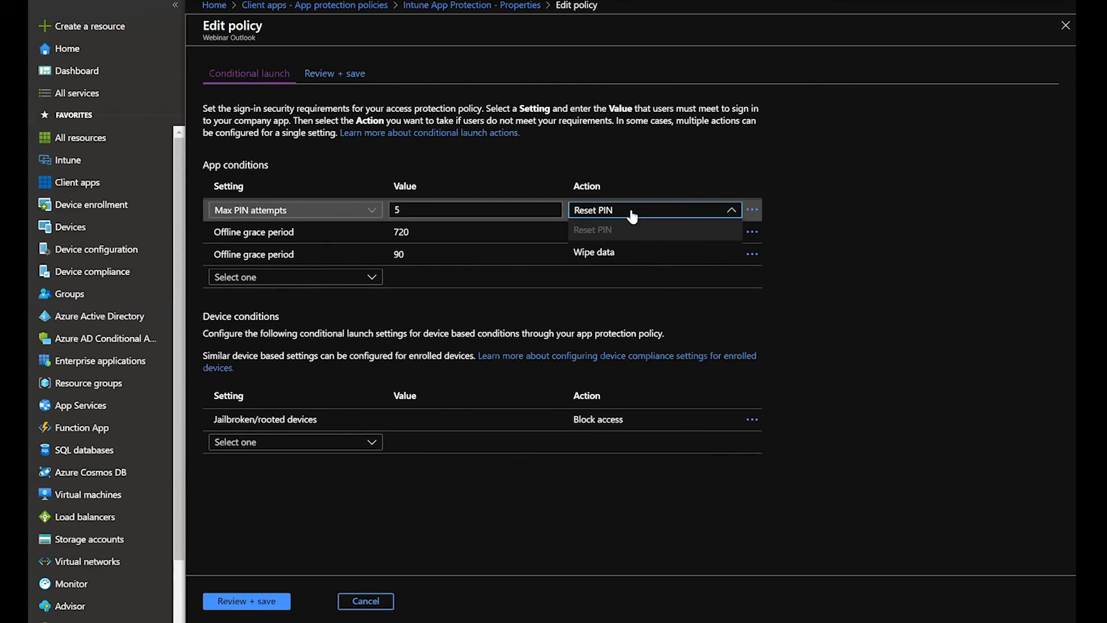
pyautogui.click(610, 252)
pyautogui.click(635, 215)
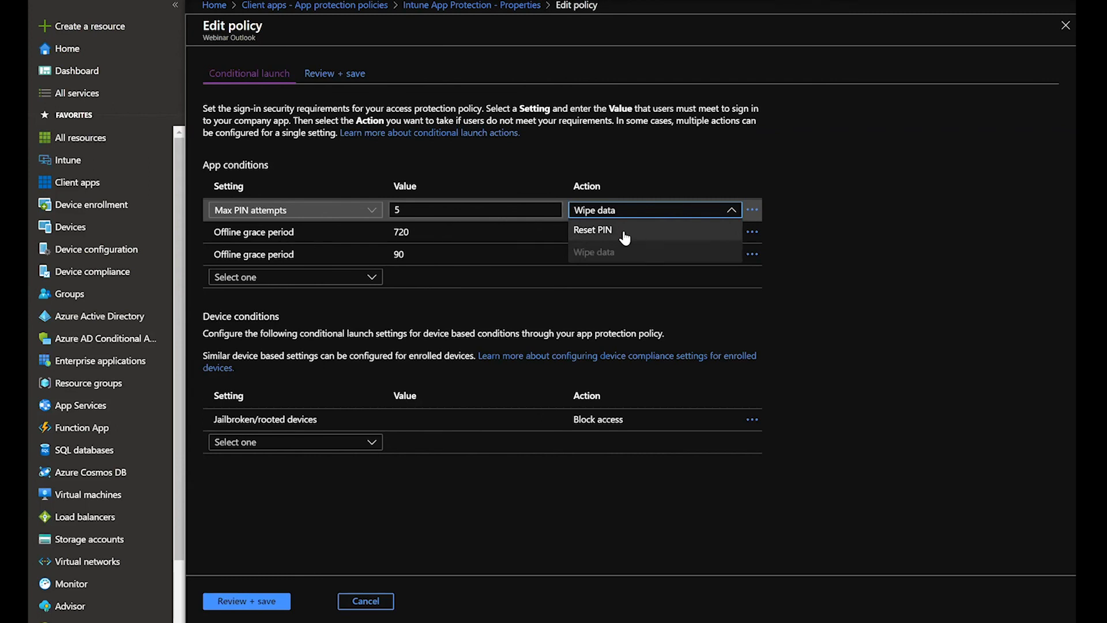
pyautogui.click(623, 231)
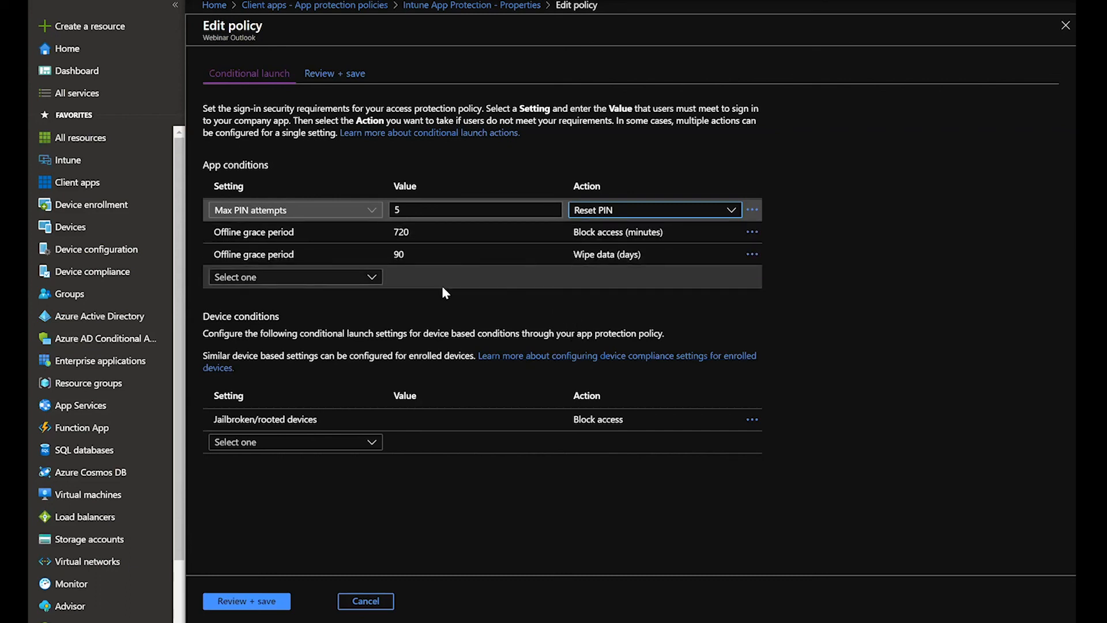
# Examine the value, available actions, and row options of the offline grace period that blocks access.
pyautogui.click(462, 232)
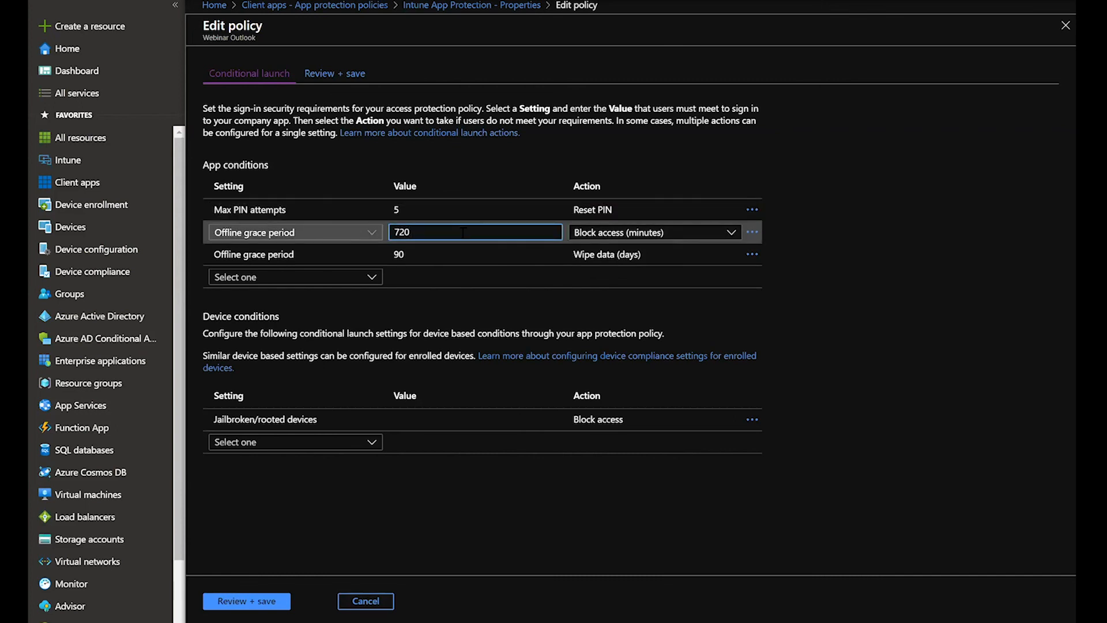
pyautogui.click(678, 234)
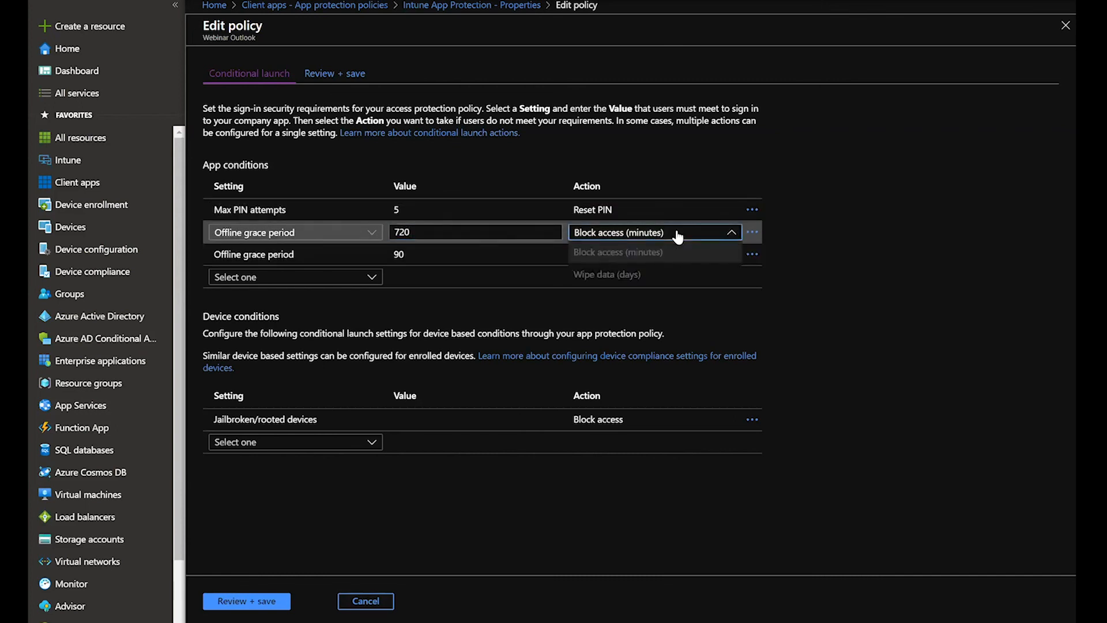
pyautogui.click(678, 236)
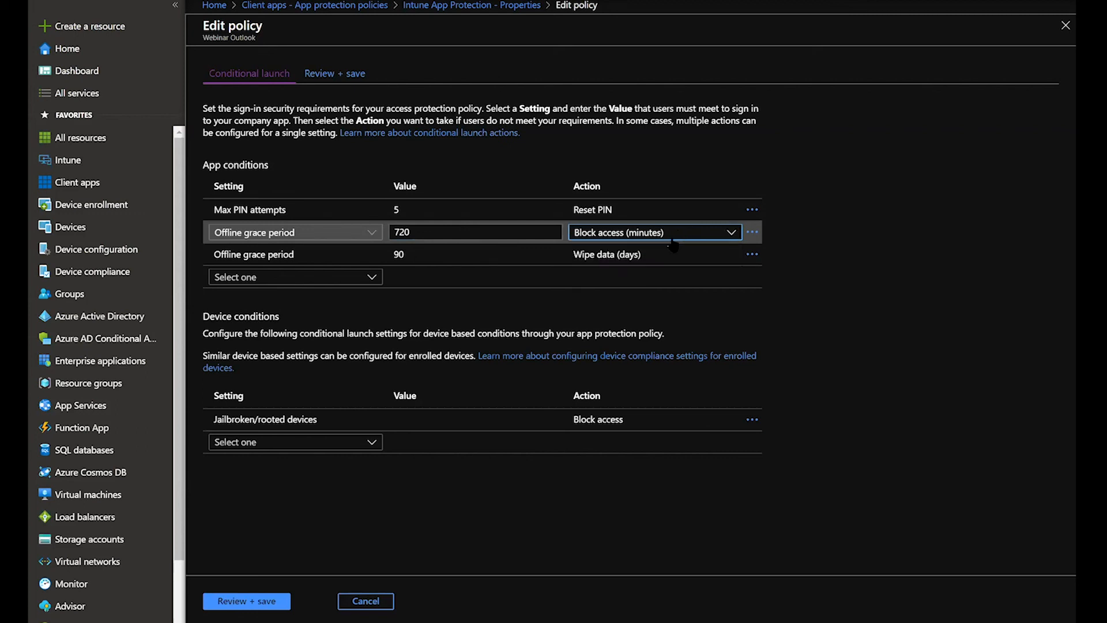
pyautogui.click(752, 232)
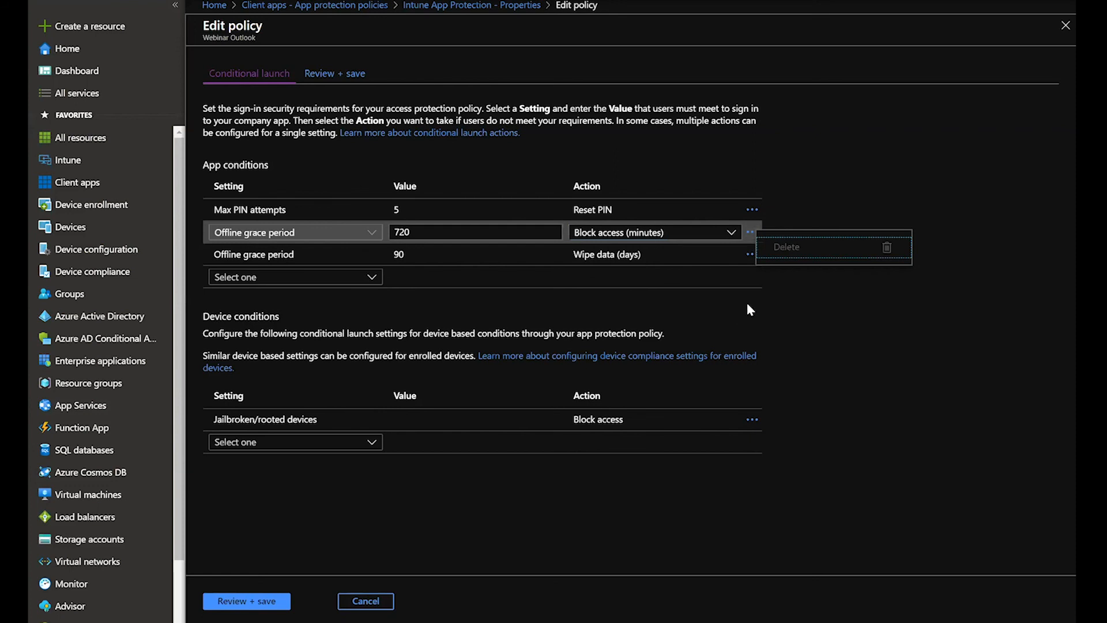
pyautogui.click(693, 298)
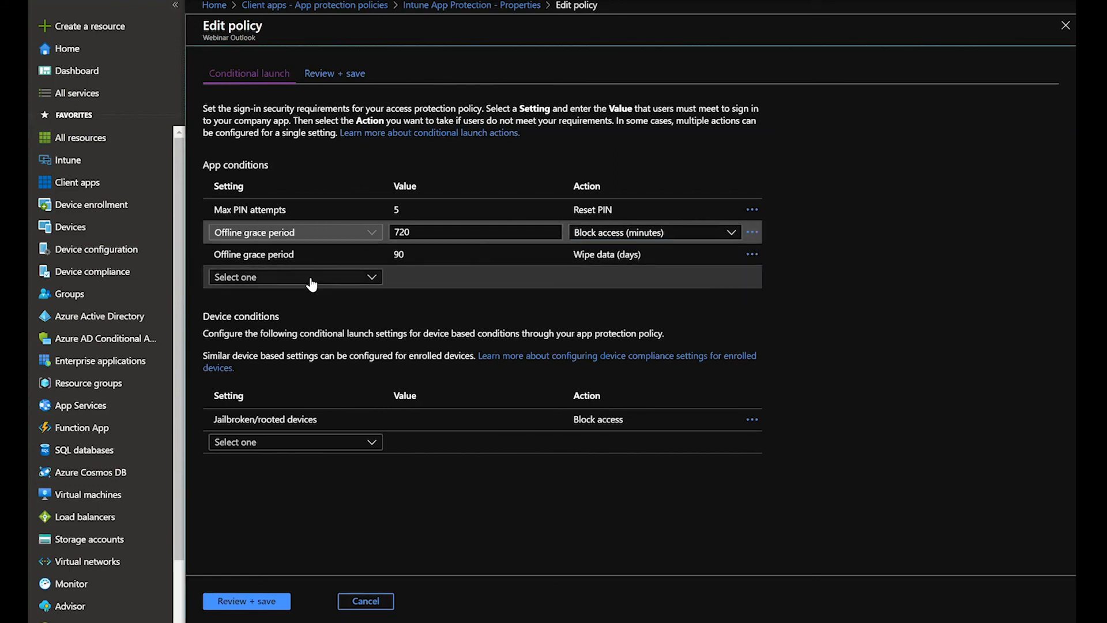
# Add a Min app version app condition, and view the available actions for jailbroken/rooted devices.
pyautogui.click(310, 279)
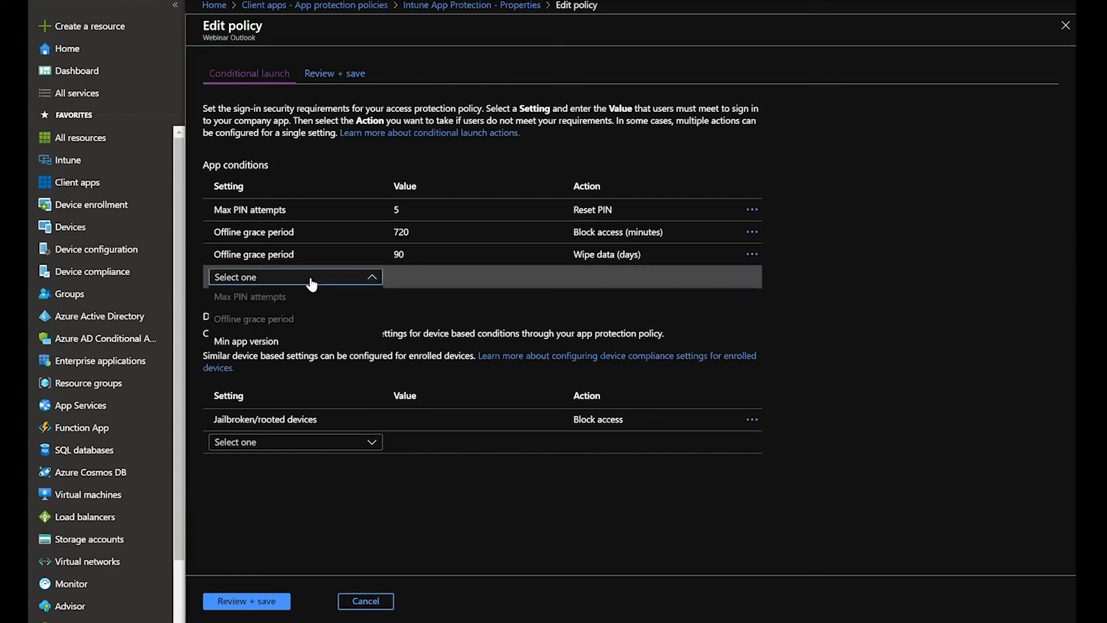
pyautogui.click(294, 342)
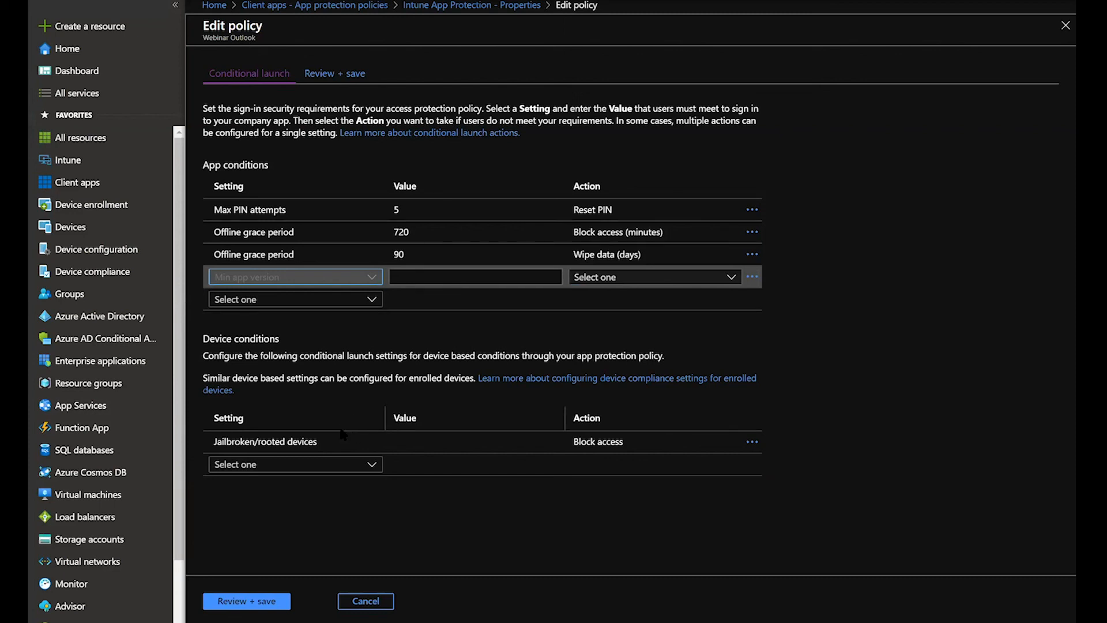
pyautogui.click(729, 443)
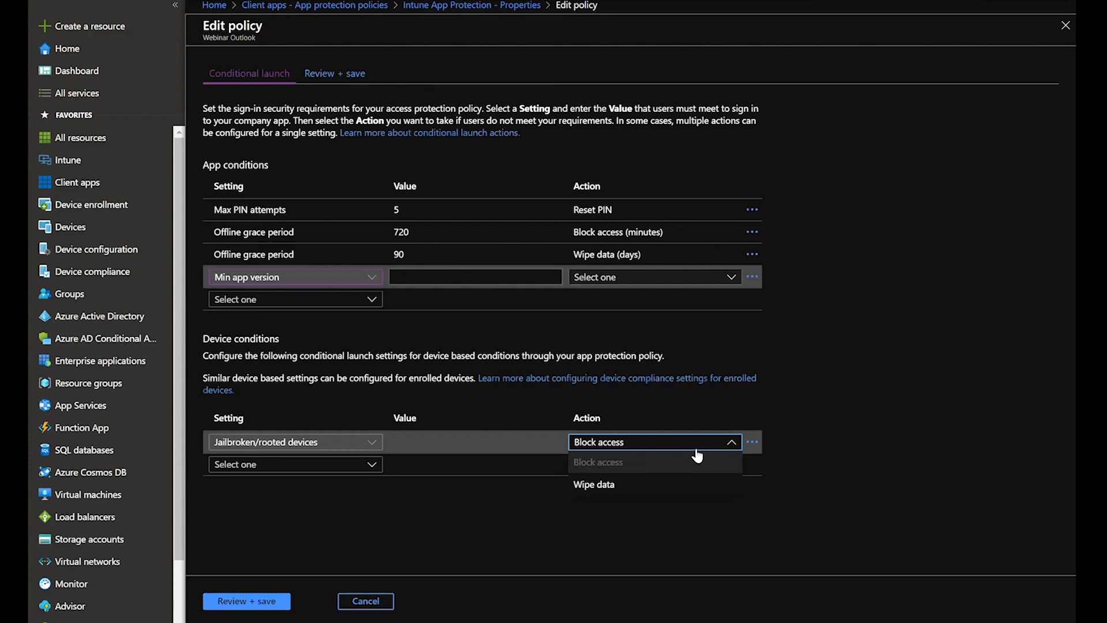
pyautogui.click(326, 523)
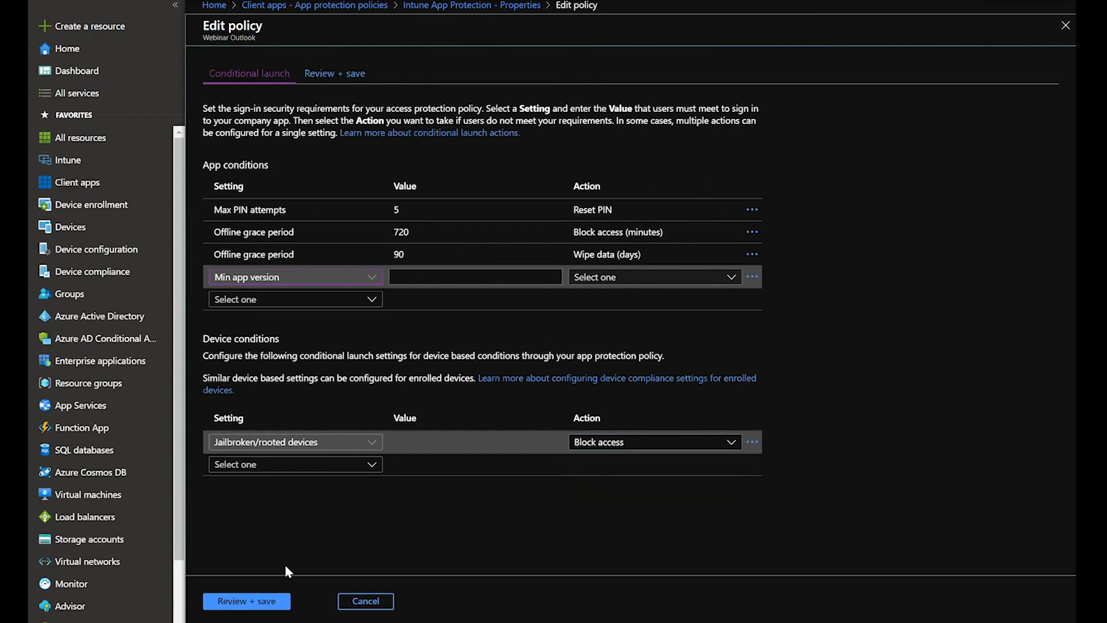
# Review and save the conditional launch settings, and view the policy's group assignments without editing them.
pyautogui.click(277, 603)
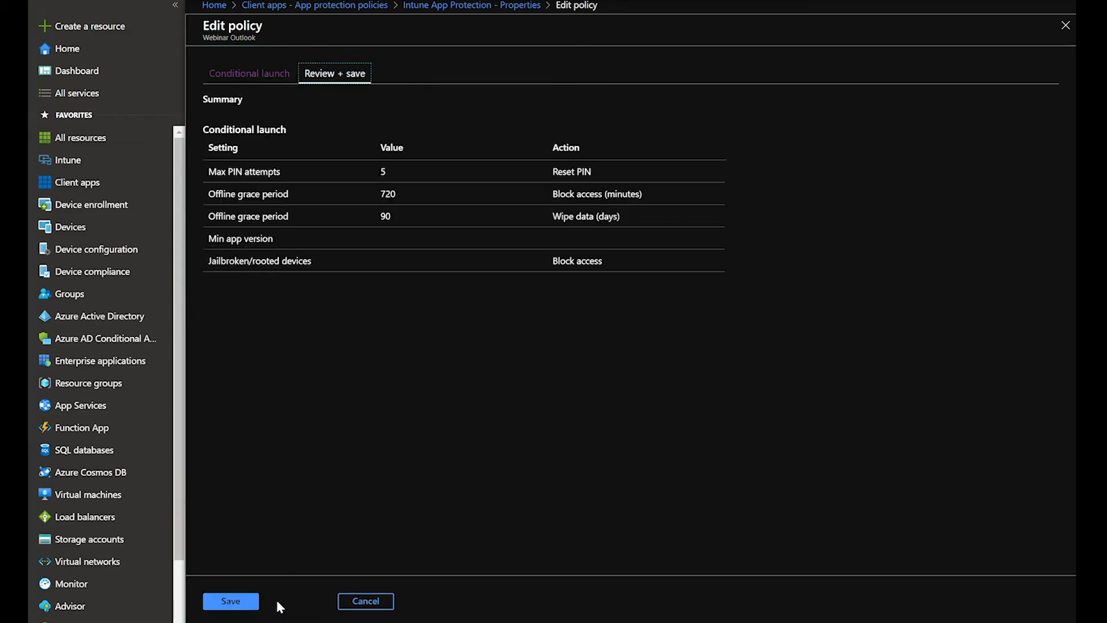
pyautogui.click(230, 601)
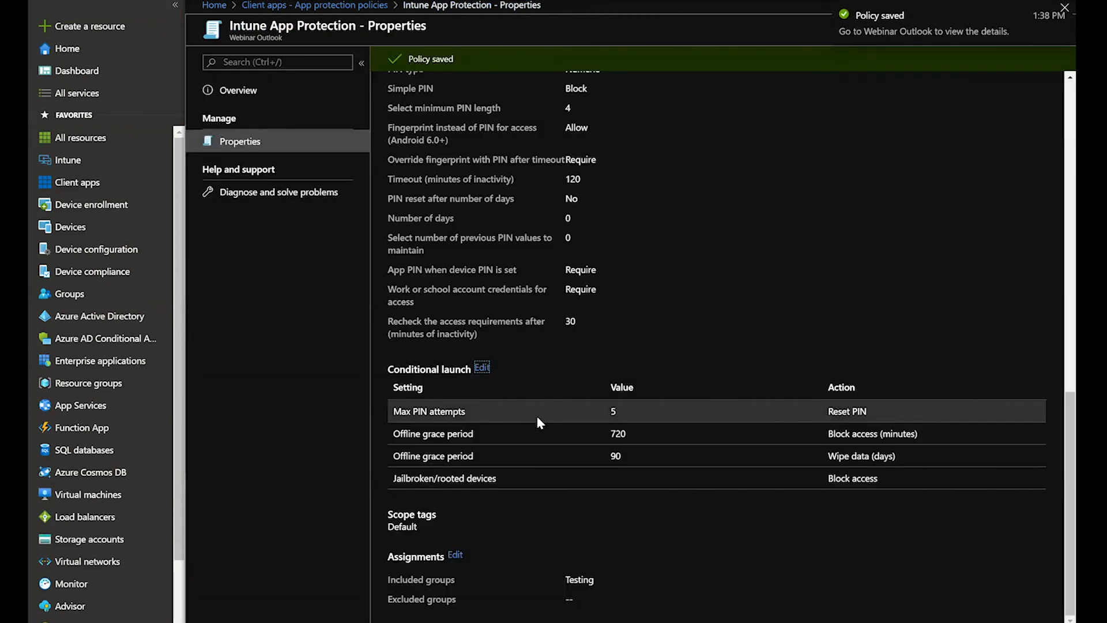
pyautogui.click(457, 555)
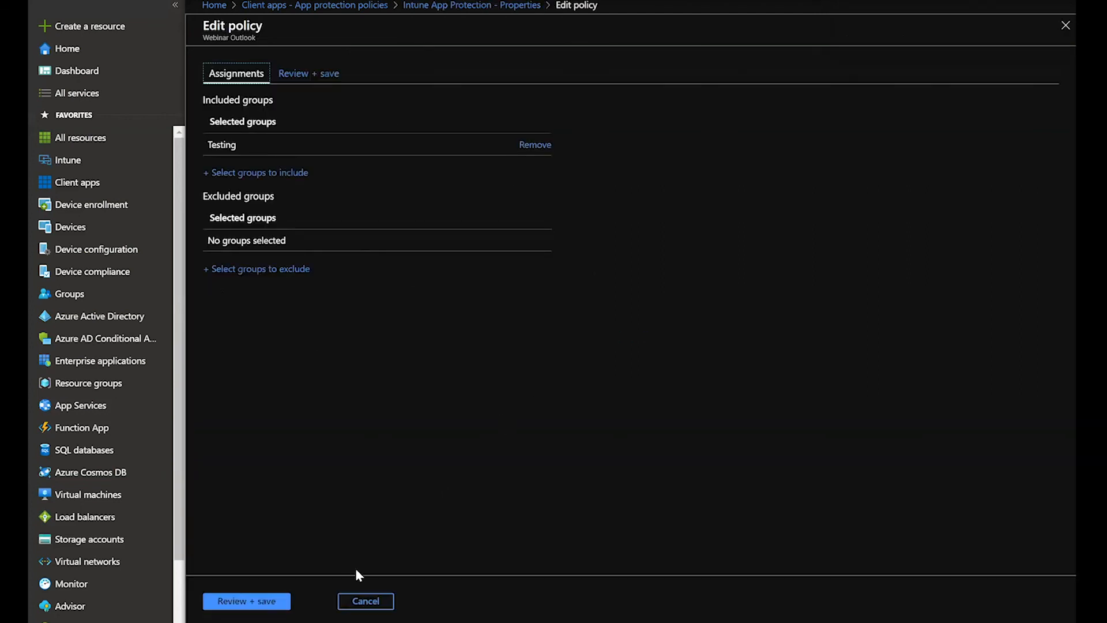
pyautogui.click(366, 604)
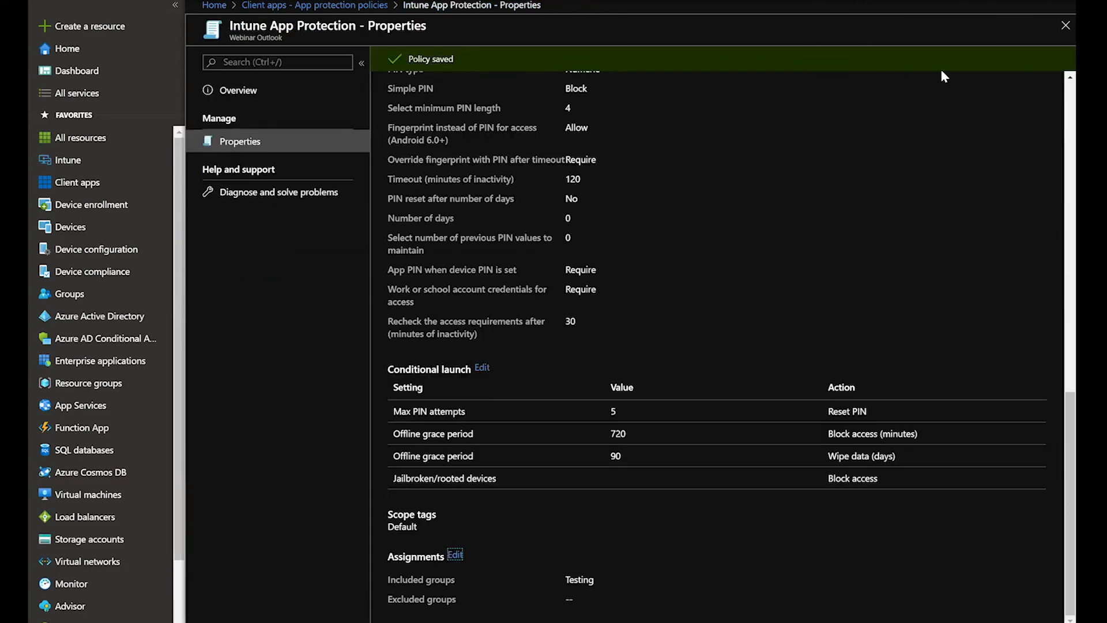